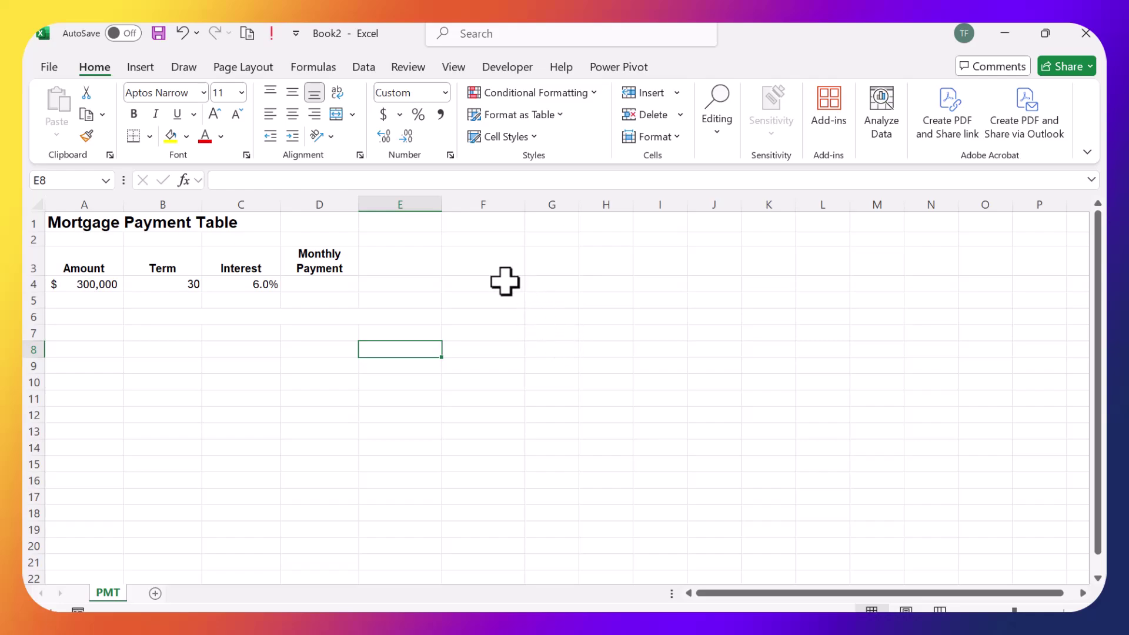
- Copy the mortgage table headers and first data row in A3:D4
mouse_move(91, 260)
mouse_down()
mouse_move(318, 271)
mouse_move(317, 286)
mouse_up()
right_click(324, 272)
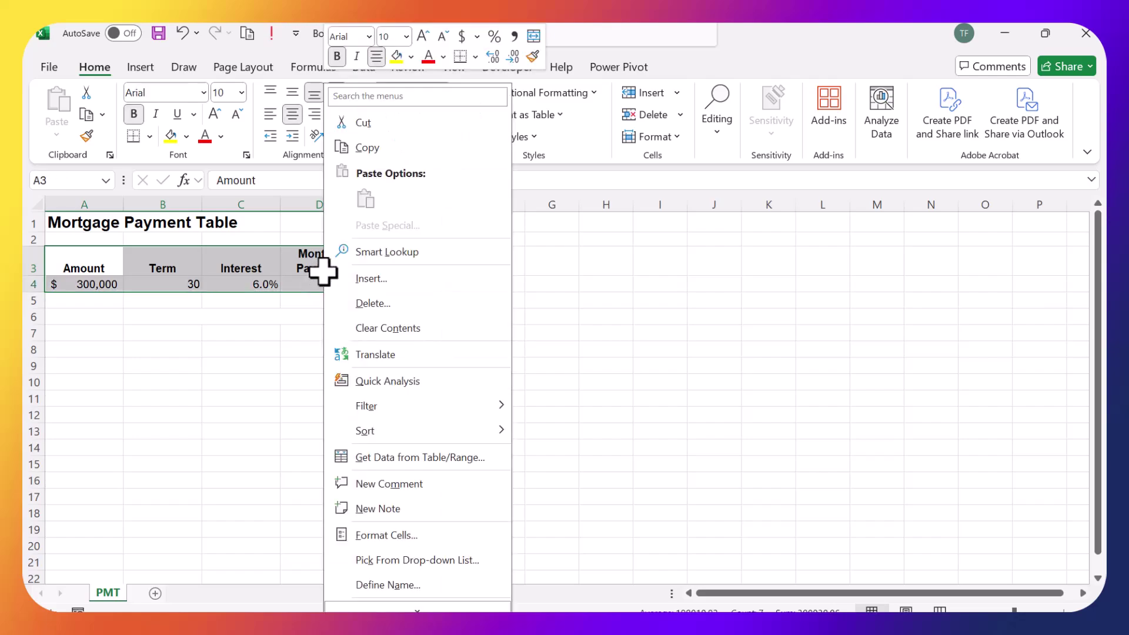
click(380, 152)
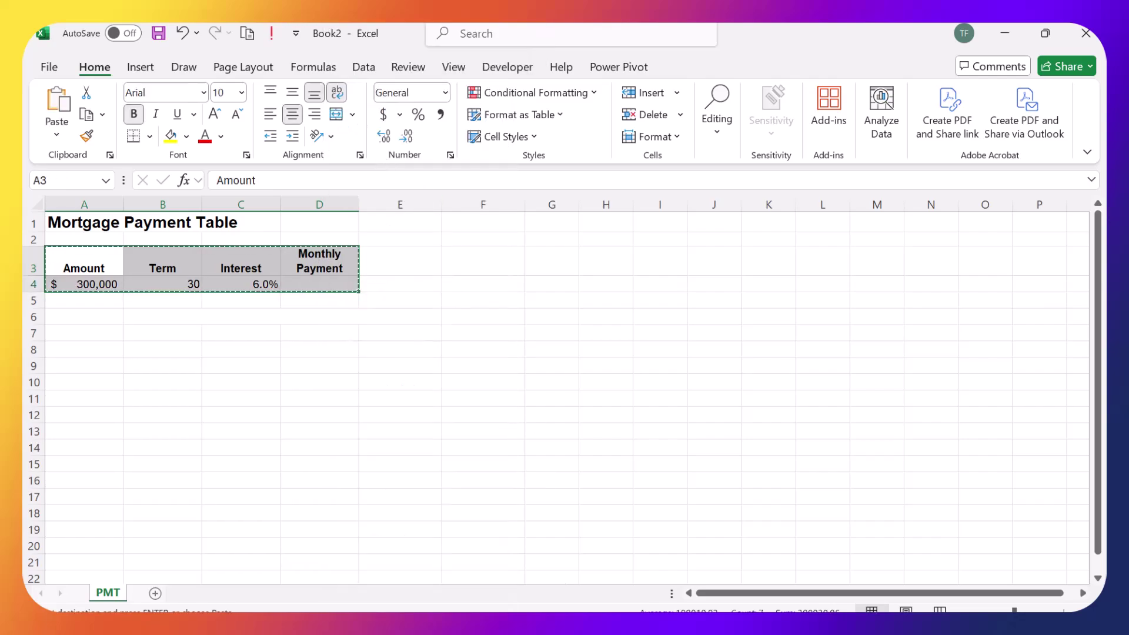
- Paste the copied mortgage table into ChatGPT and send it
click(1002, 34)
right_click(400, 335)
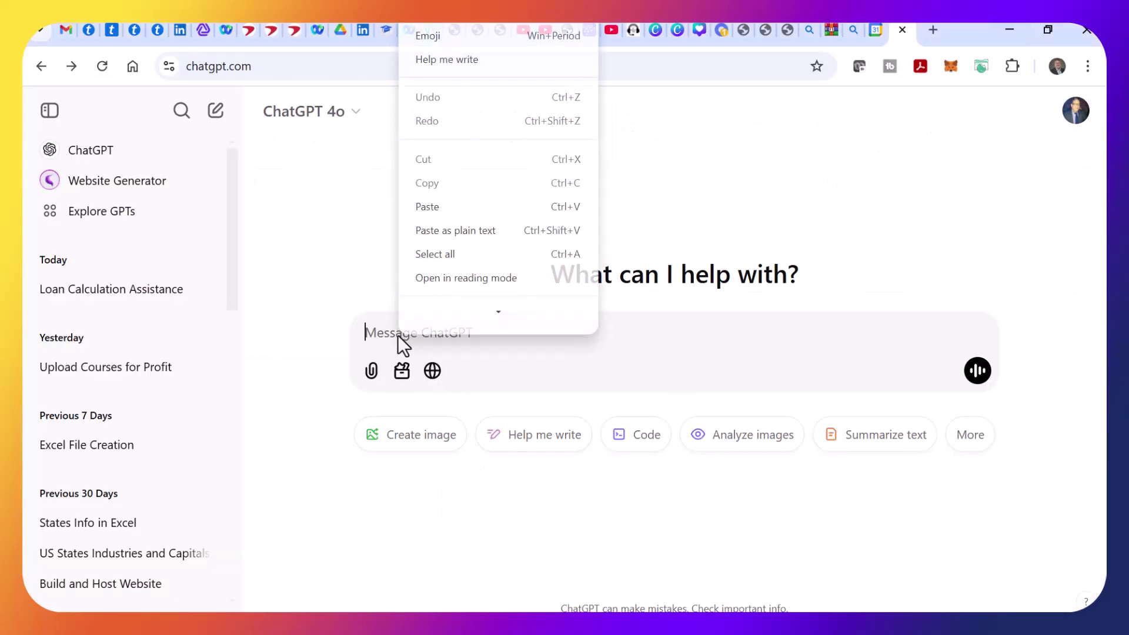
scroll(420, 274, down, 2)
click(425, 181)
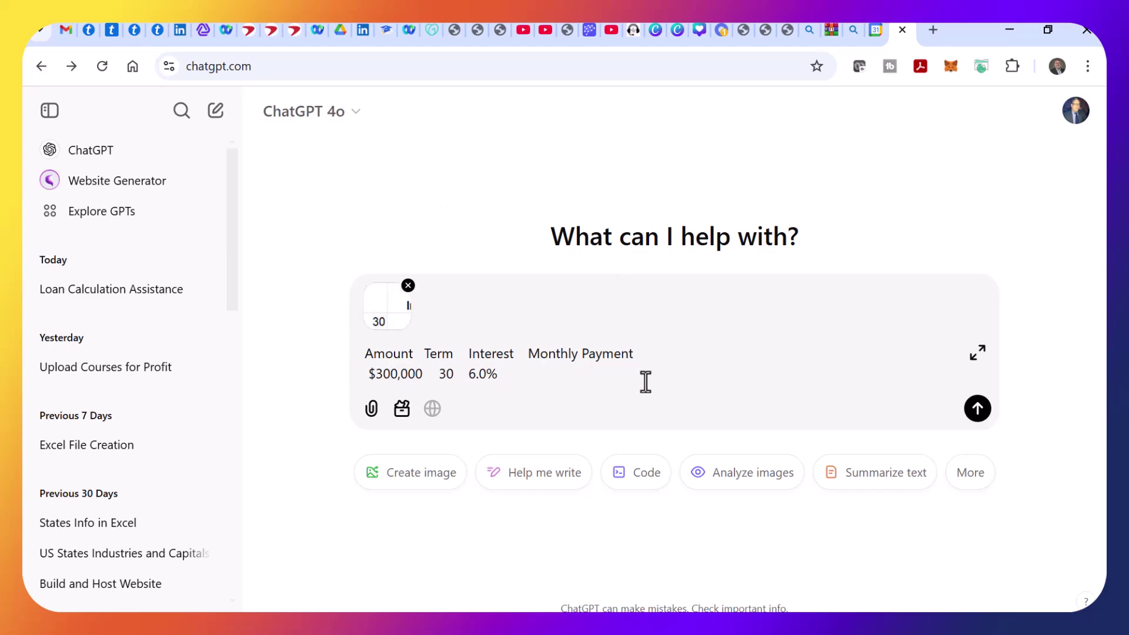
key(Return)
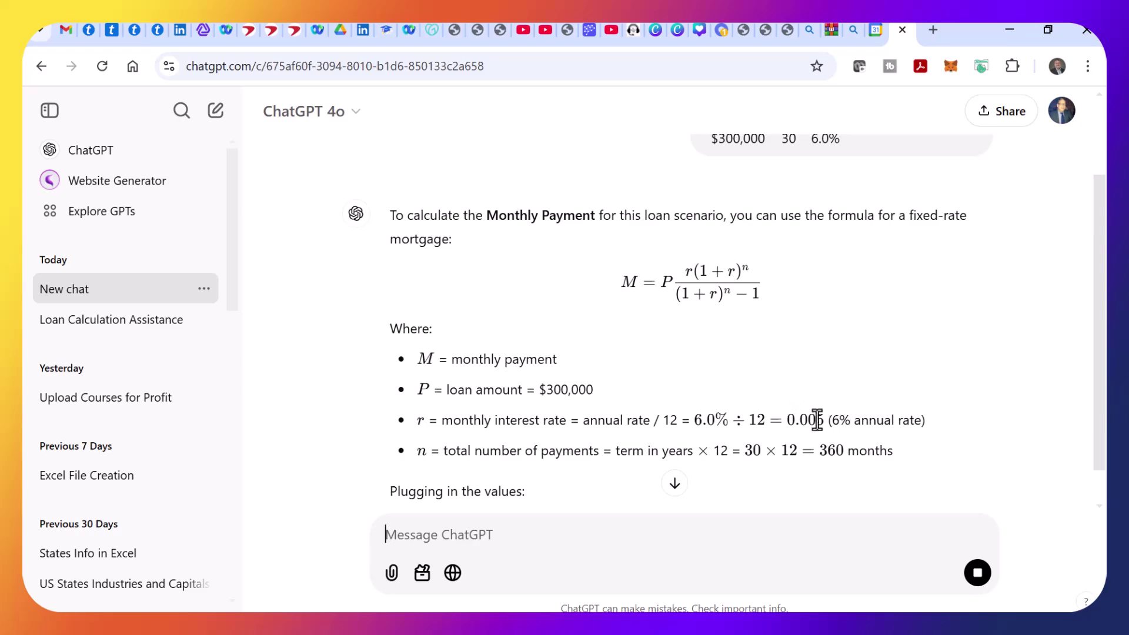
scroll(783, 306, up, 2)
- Ask ChatGPT for an Excel monthly-payment formula and review its =PMT(6%/12, 30*12, -300000) answer
scroll(765, 307, down, 3)
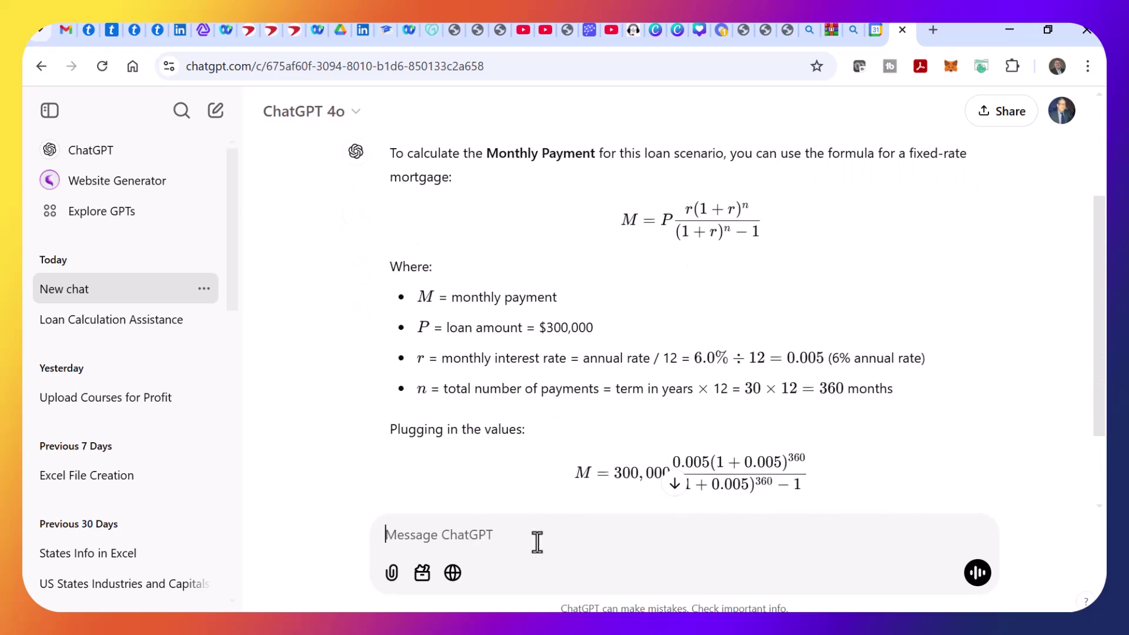
text(is there a f)
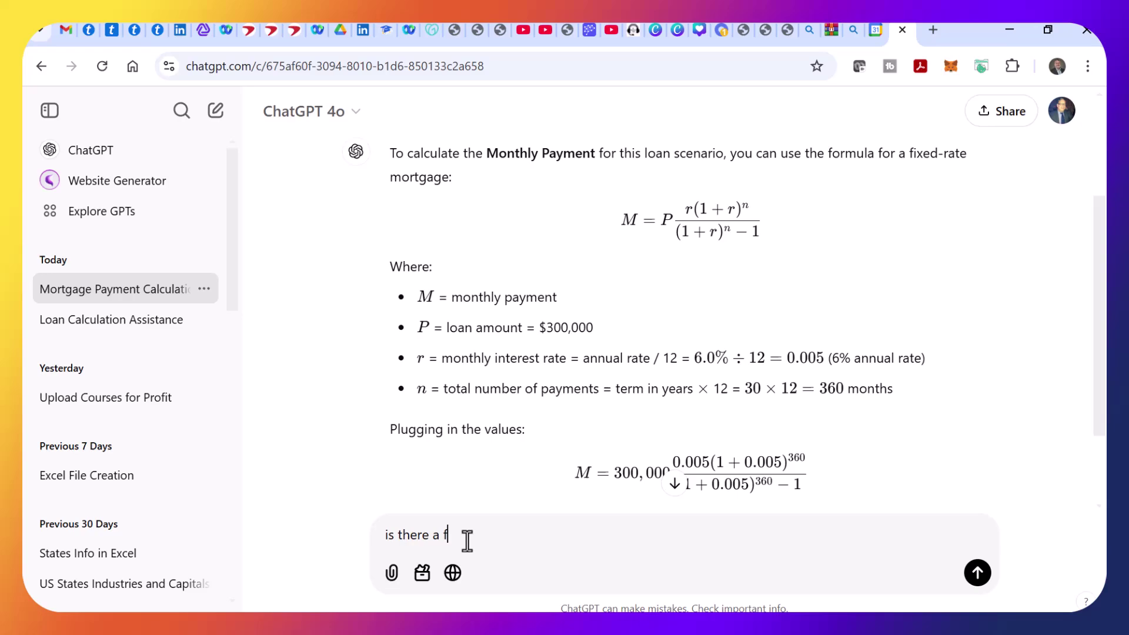
text(ormula that )
text(can calcu)
text(late the )
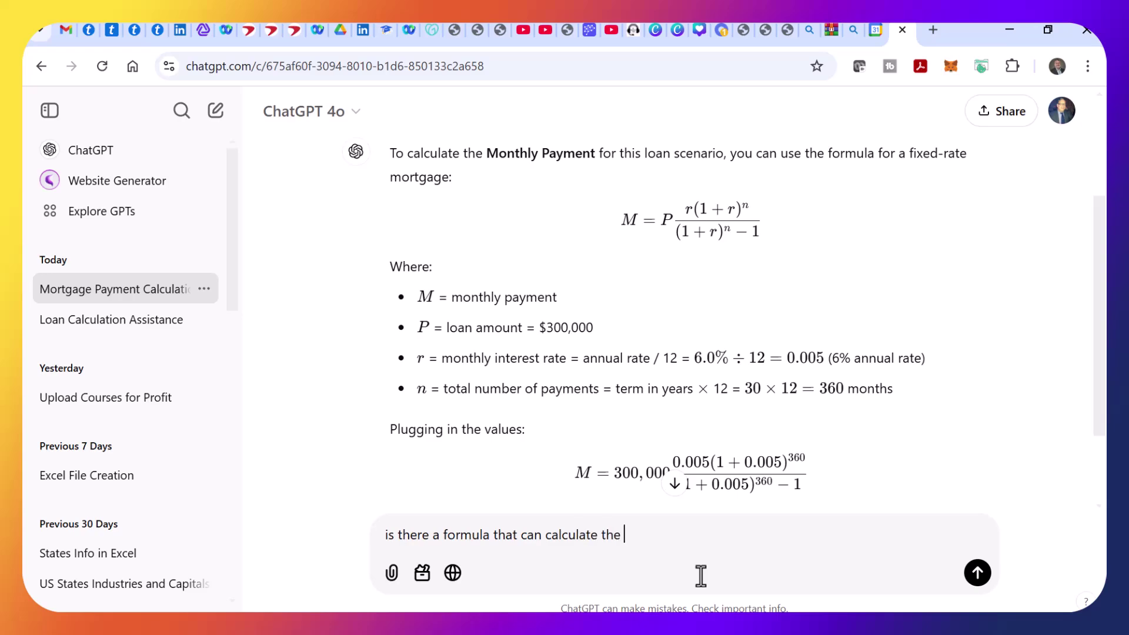
text(monthly payment in ex)
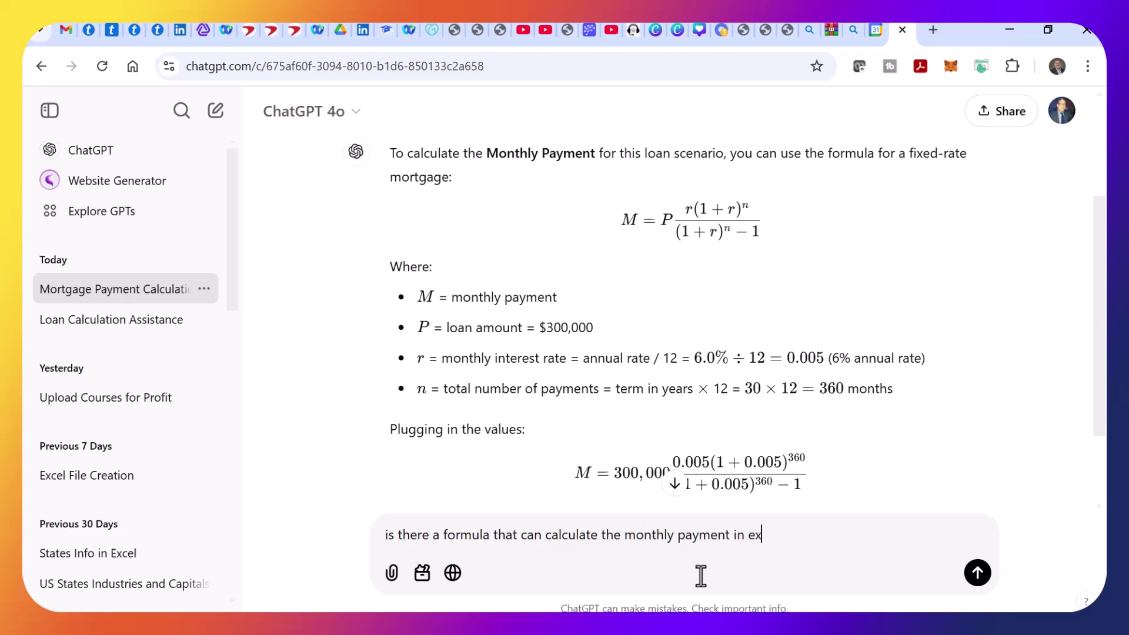
text(cel. can you give)
text( me t)
text(formula)
key(Return)
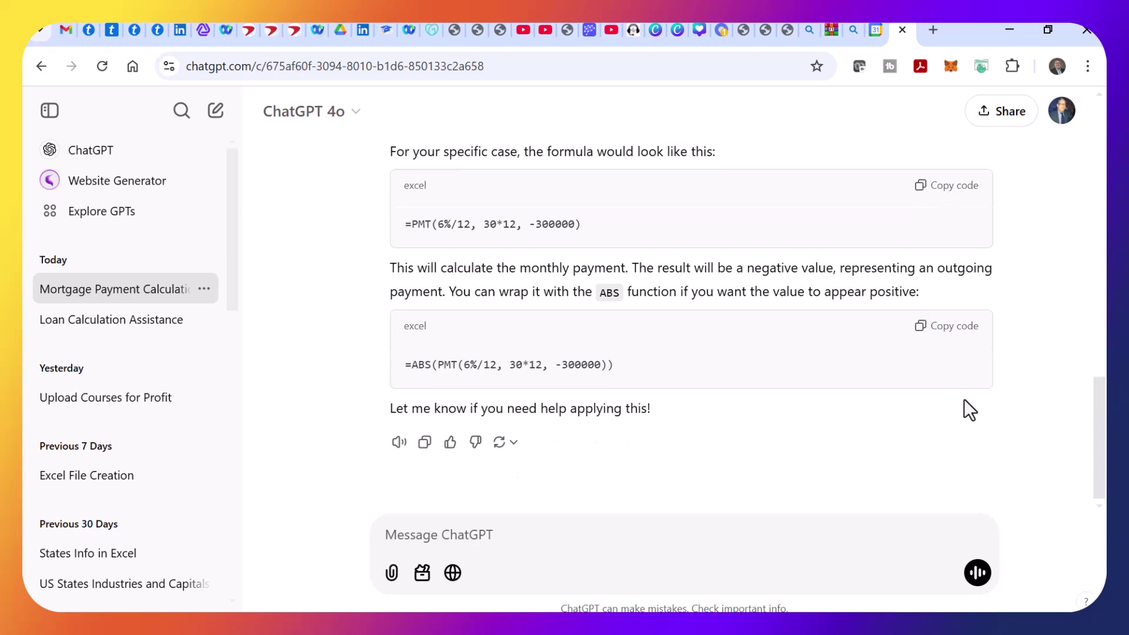
scroll(963, 414, up, 1)
scroll(962, 414, up, 2)
scroll(962, 413, up, 1)
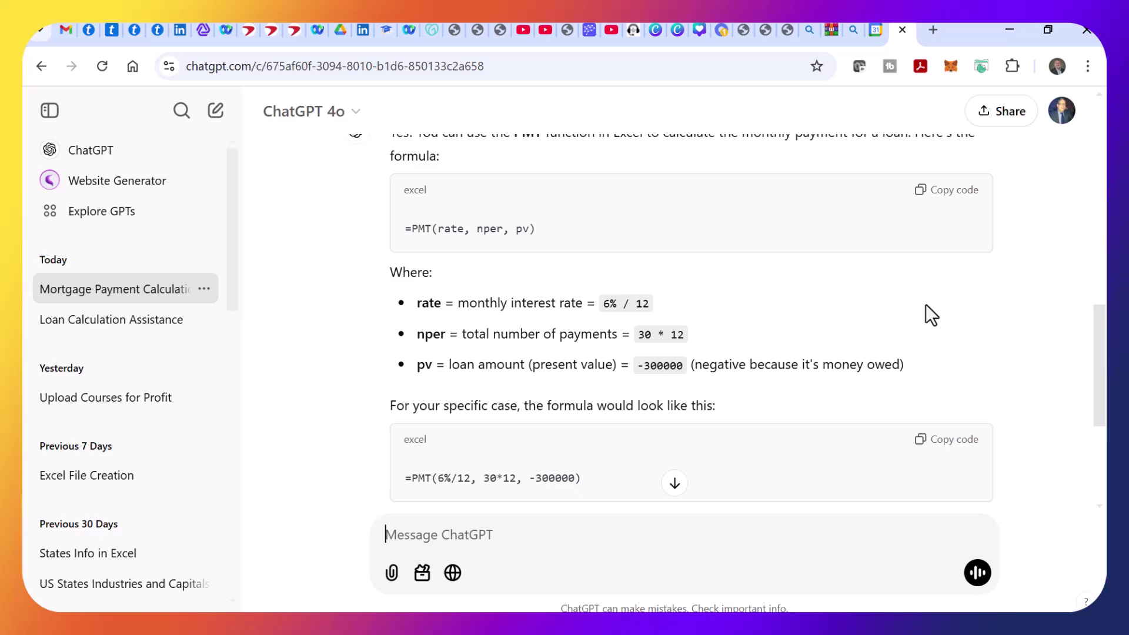
scroll(925, 304, down, 3)
scroll(926, 305, down, 1)
- Ask for the formula using cells A4, B4, C4 and copy =PMT(C4/12, B4*12, -A4)
click(518, 550)
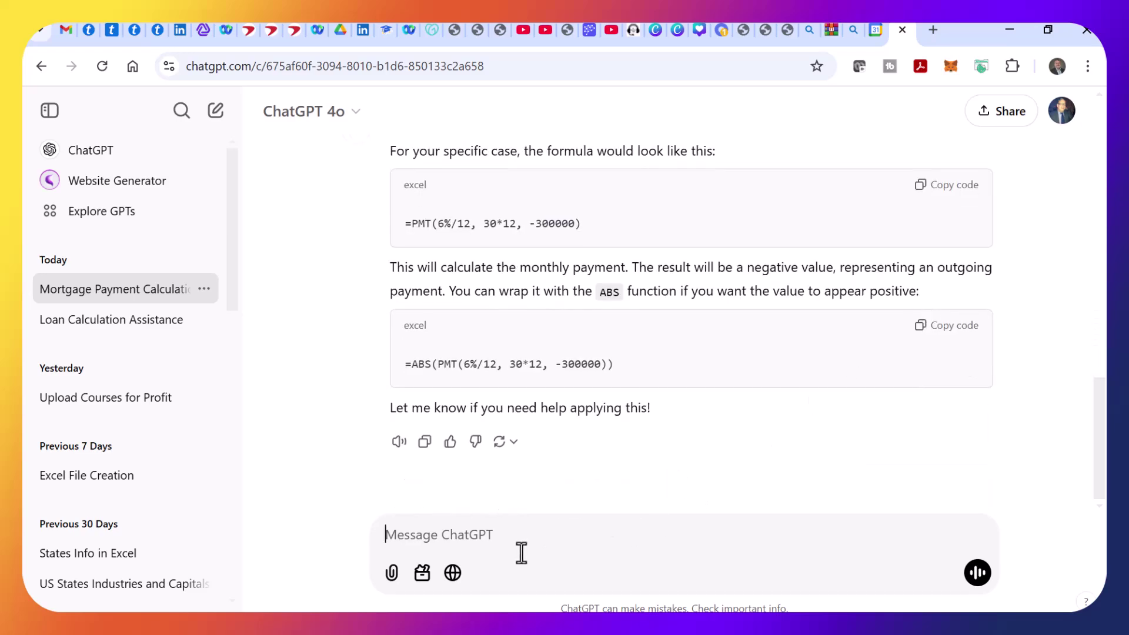
text(the numbers i gave you)
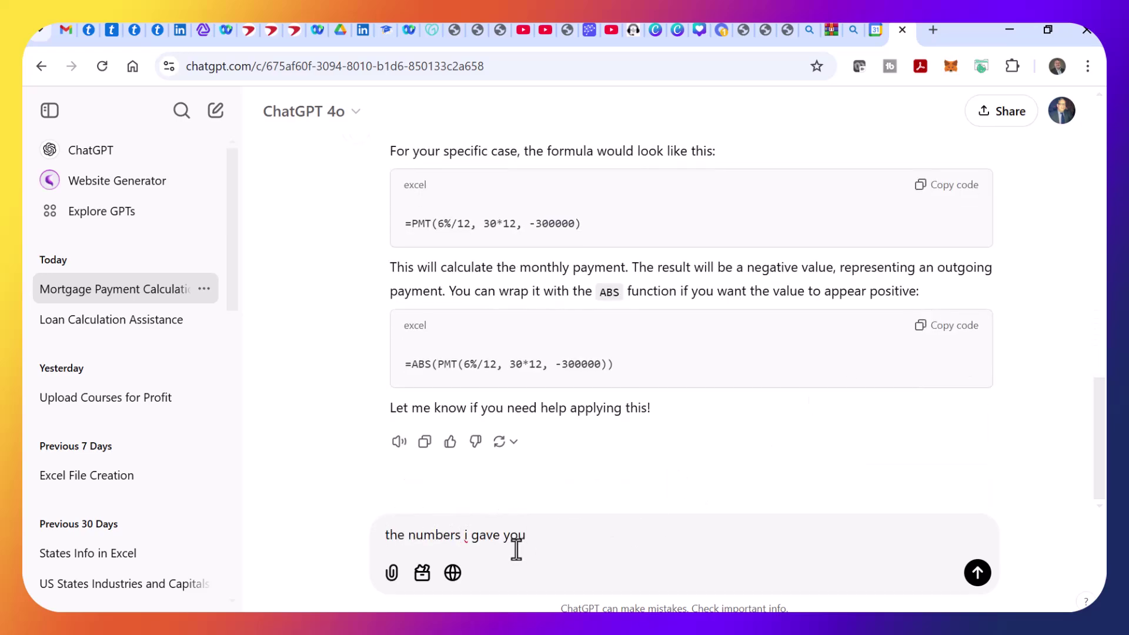
text( are in cells a)
text(4, b4, )
text(and c4)
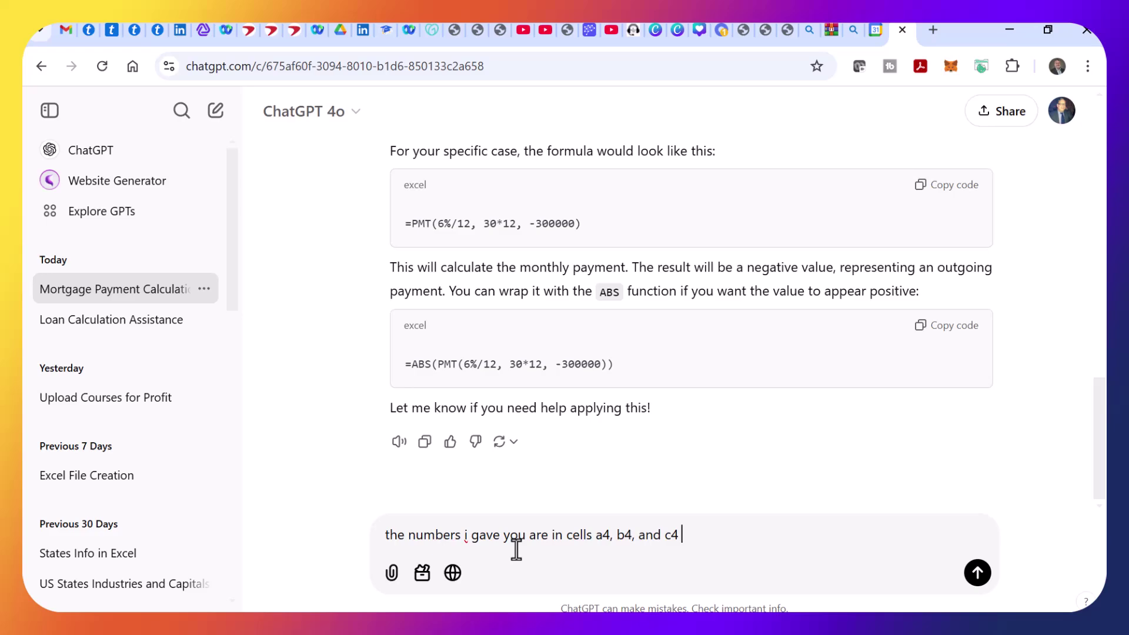
text( in my ex)
text(cel spreadsheet. can y)
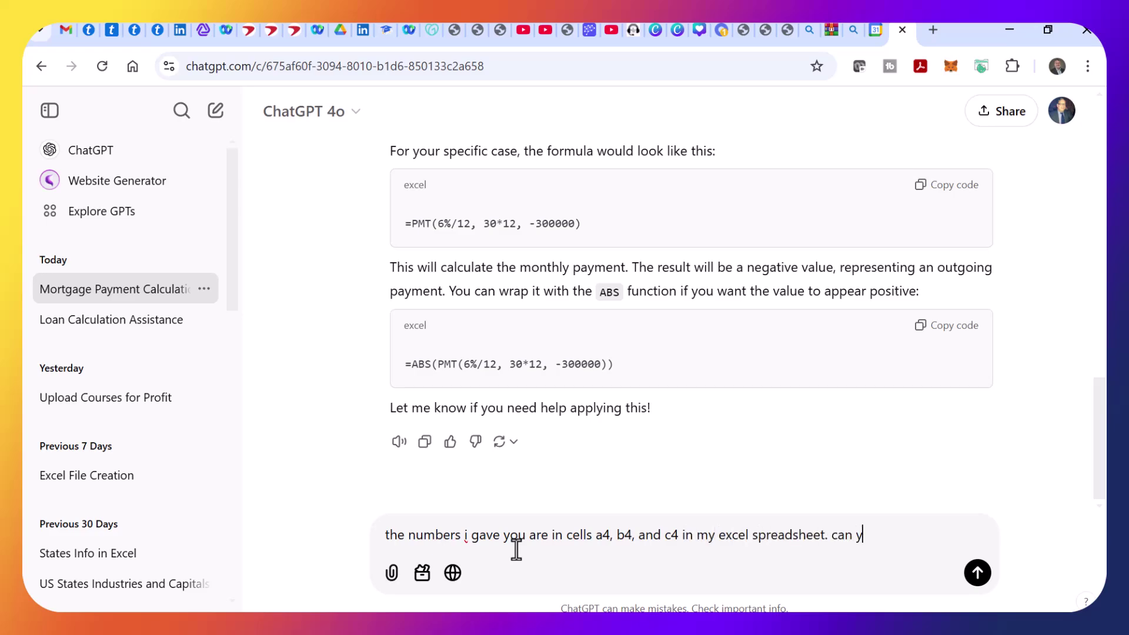
text(ou )
text(redo)
text( the formula)
key(Return)
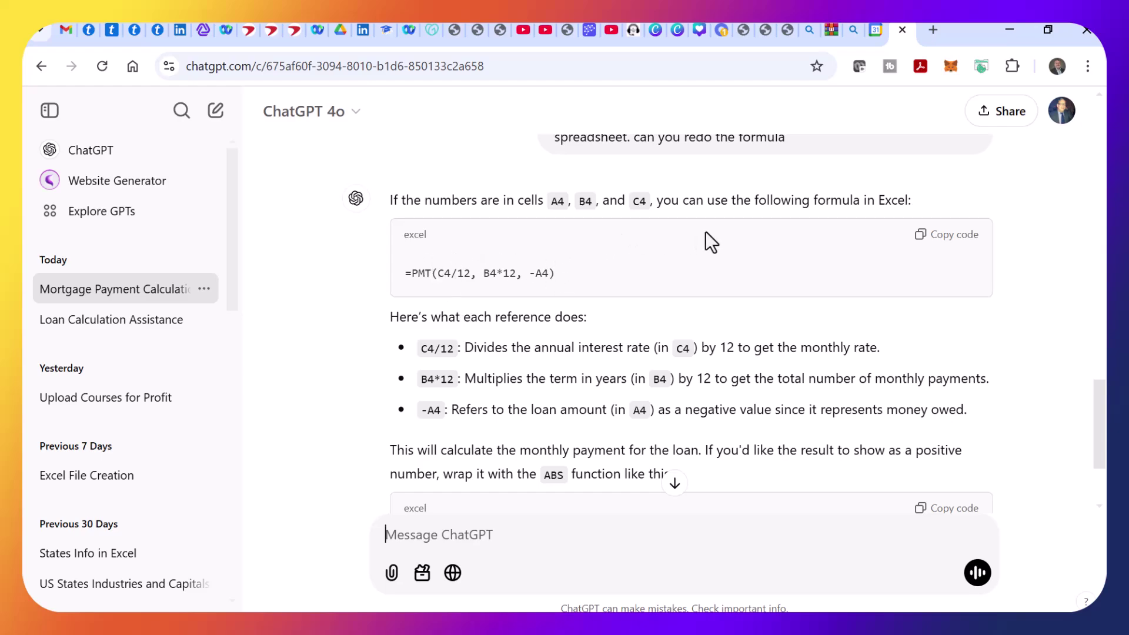
click(939, 240)
- Paste =PMT(C4/12, B4*12, -A4) into Excel cell D4, giving $1,798.65
click(1007, 31)
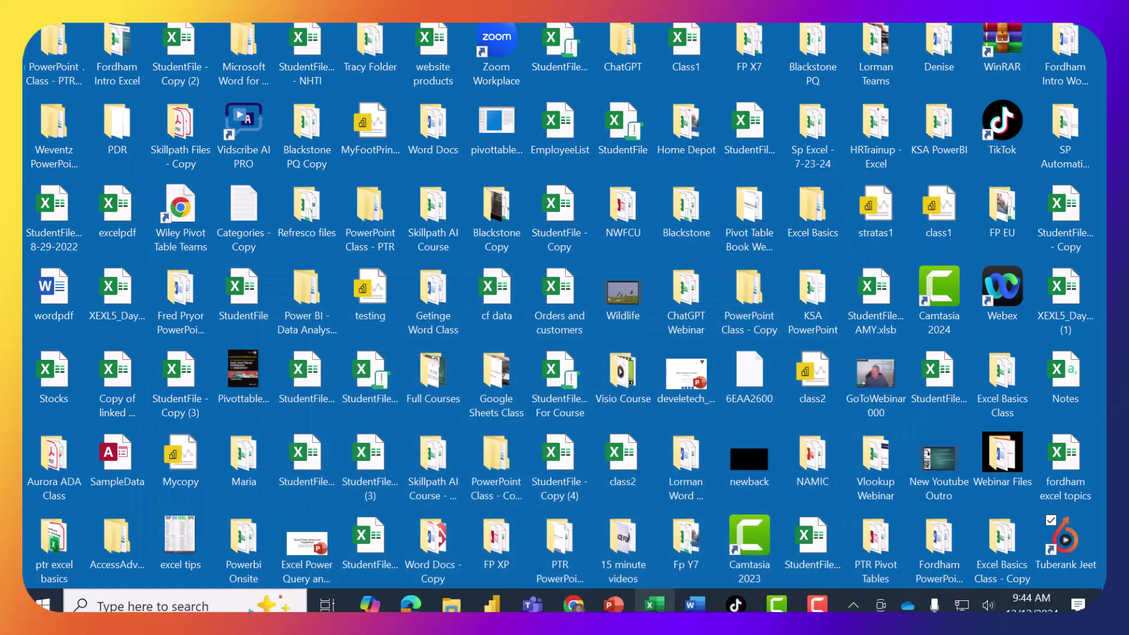
click(654, 604)
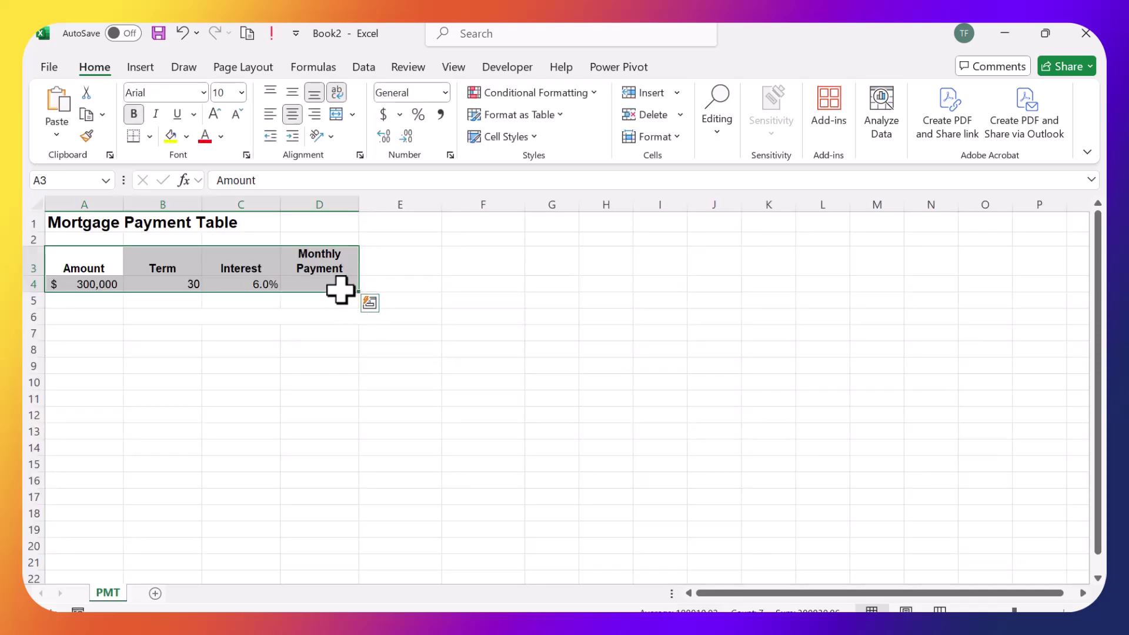
click(332, 284)
right_click(332, 283)
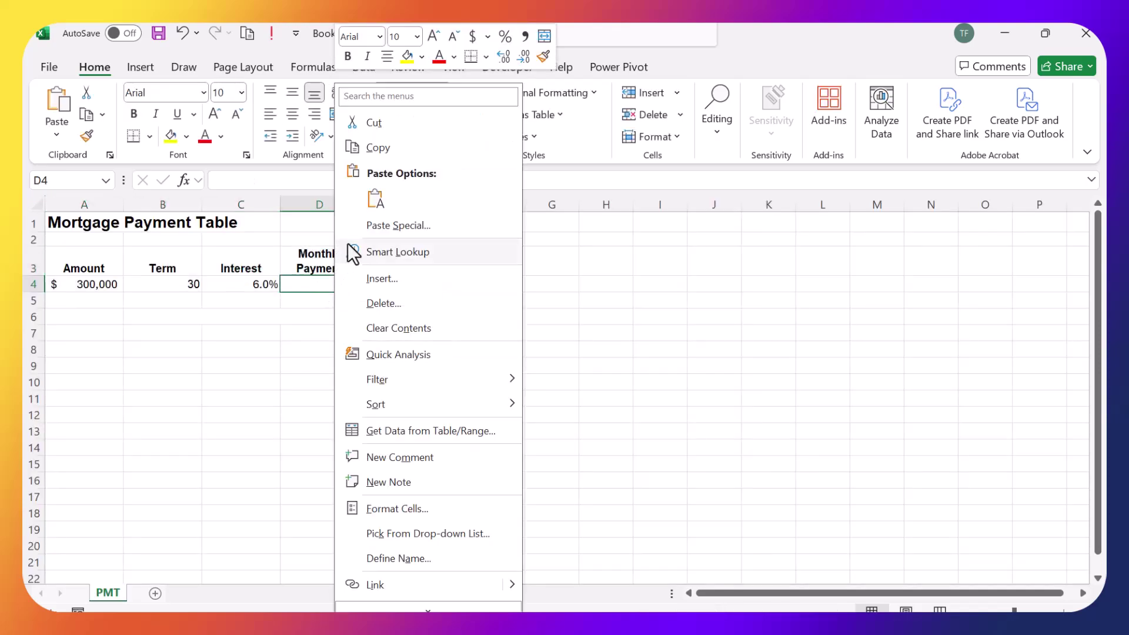
key(t)
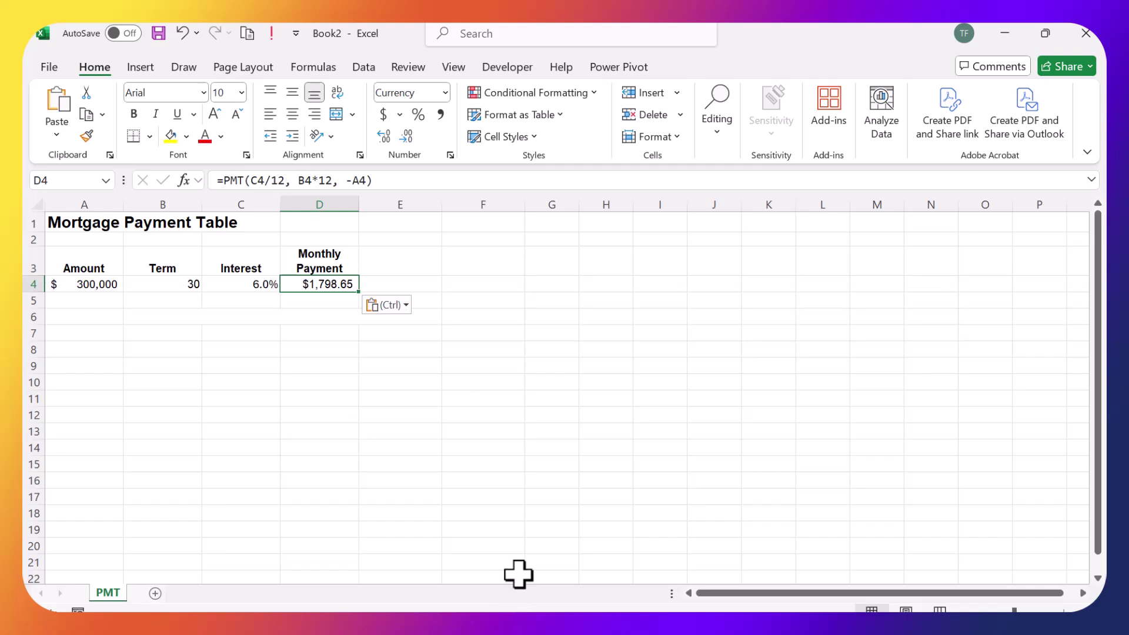
click(1004, 33)
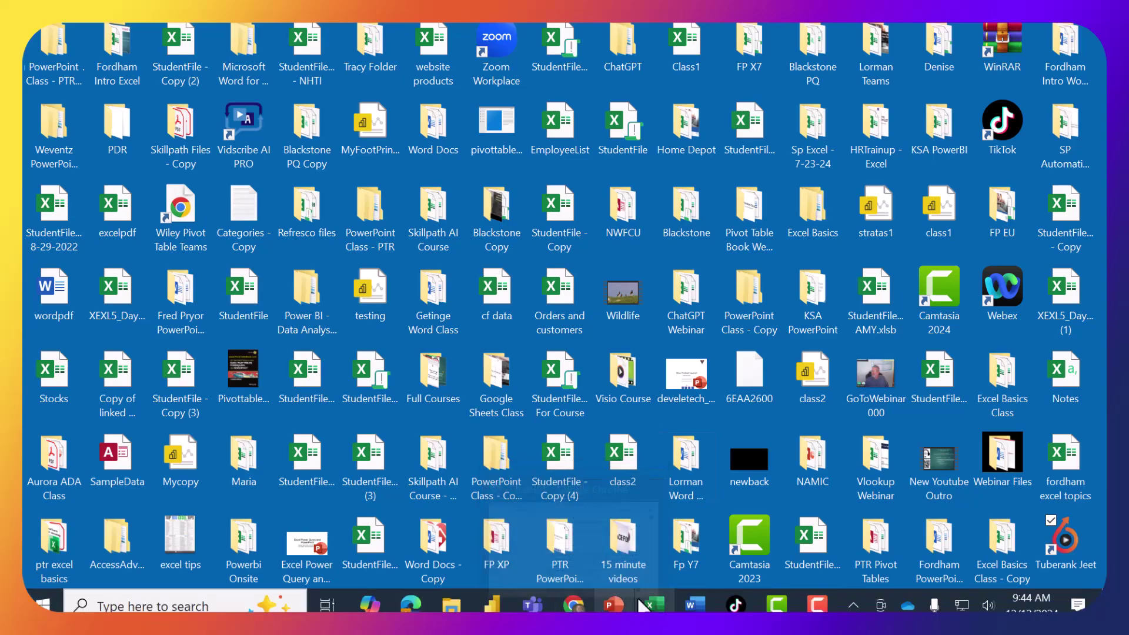
mouse_move(653, 605)
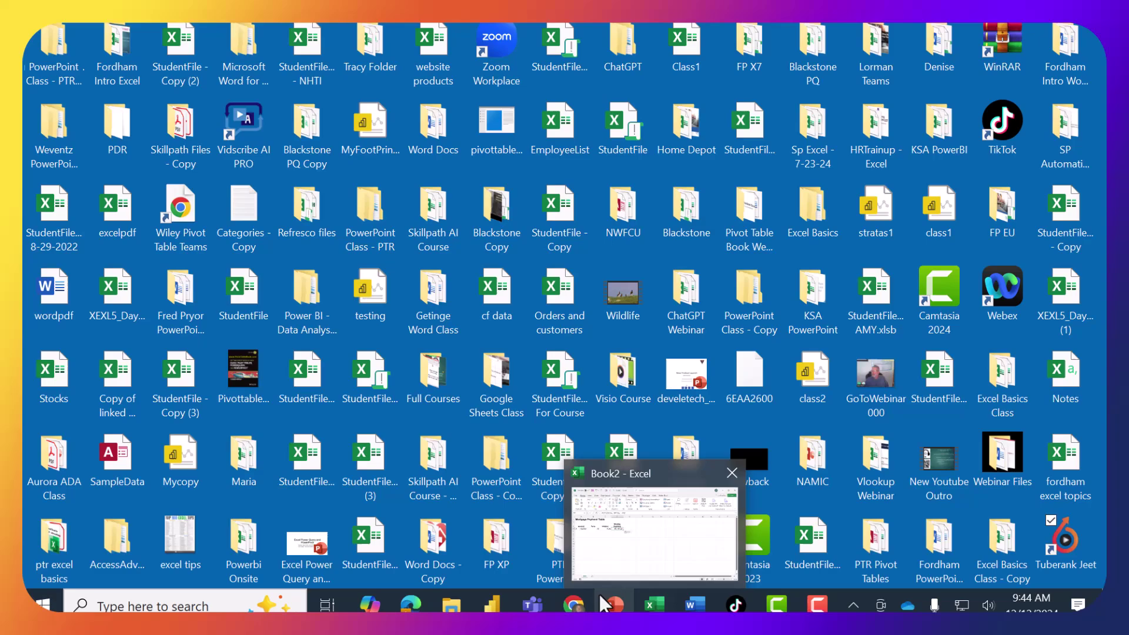
- Request payments for principals 200000–600000 by 25000 and terms 15–30 years by 5
click(573, 597)
click(465, 543)
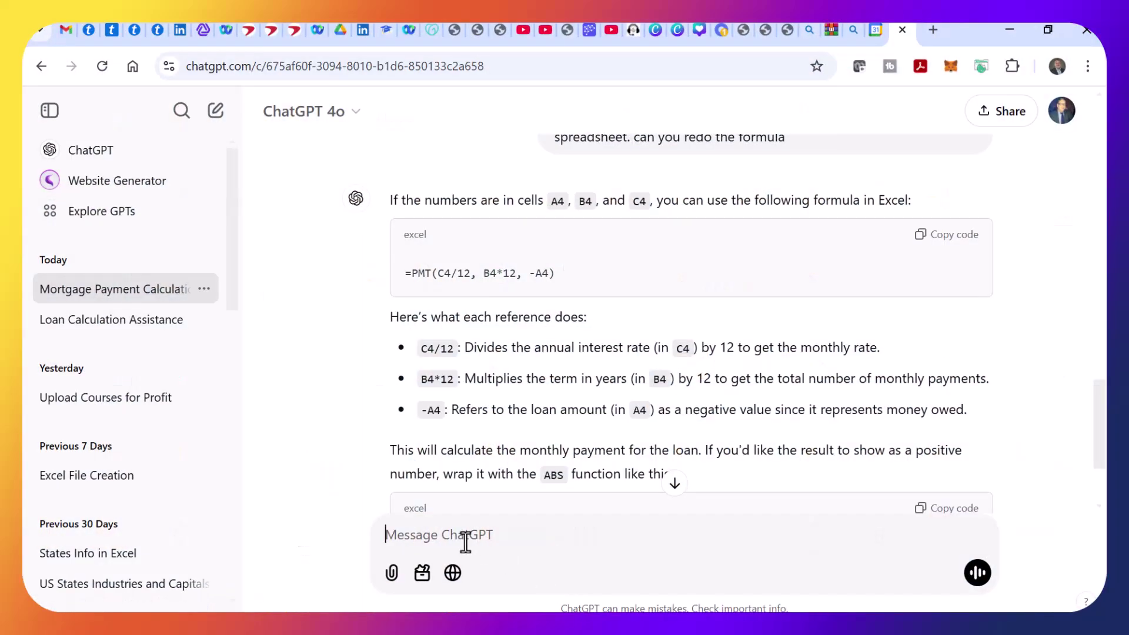
text(can )
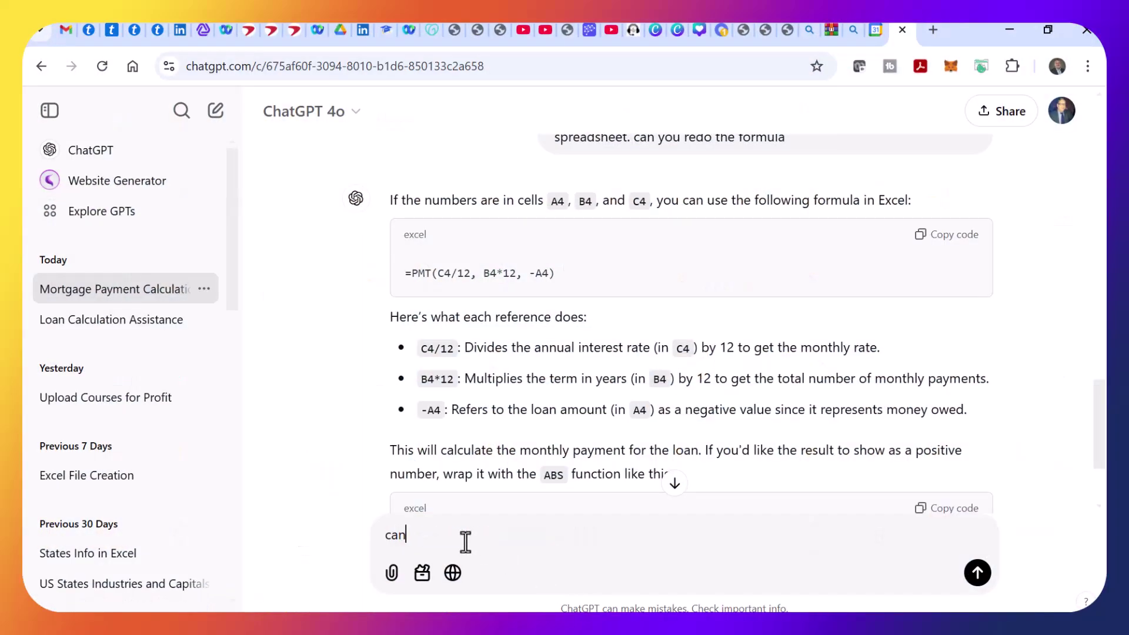
text(you use tha)
text(t formulas )
text(to make a)
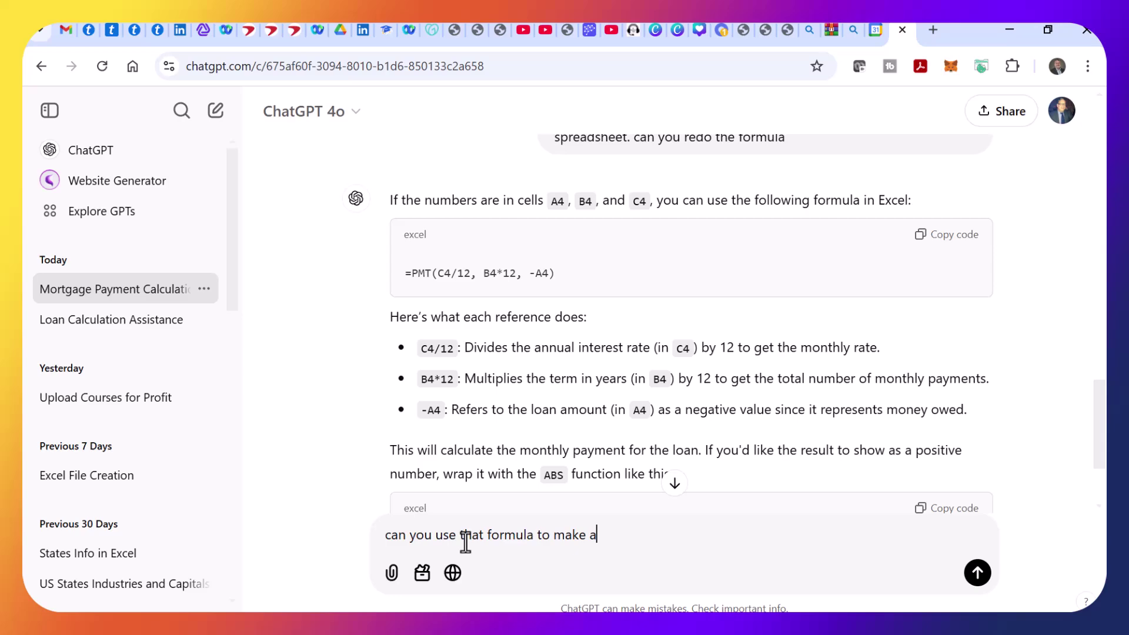
text( table )
text(where th)
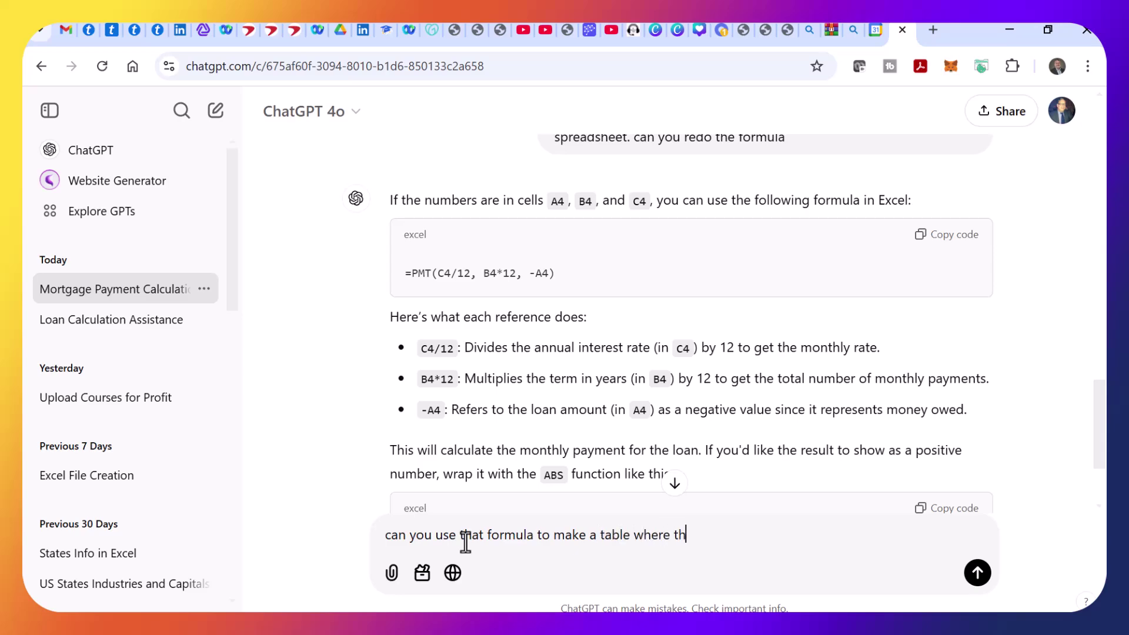
text(e p)
text(rin)
text(cia)
text(pal amount)
text( goe)
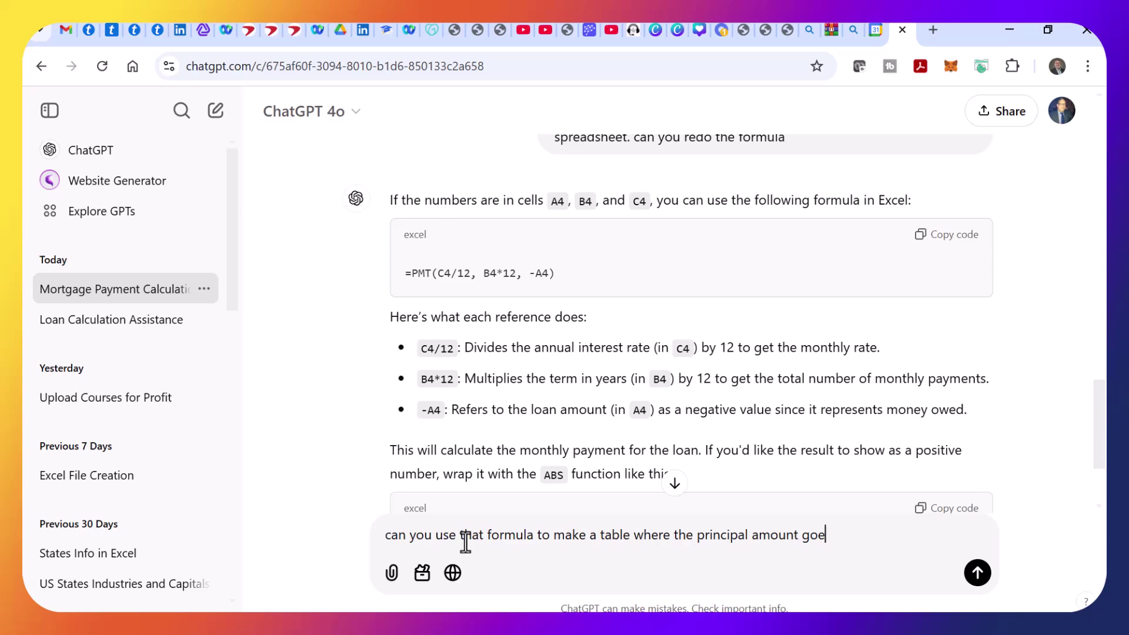
text(s from )
text(200000)
text( to 600)
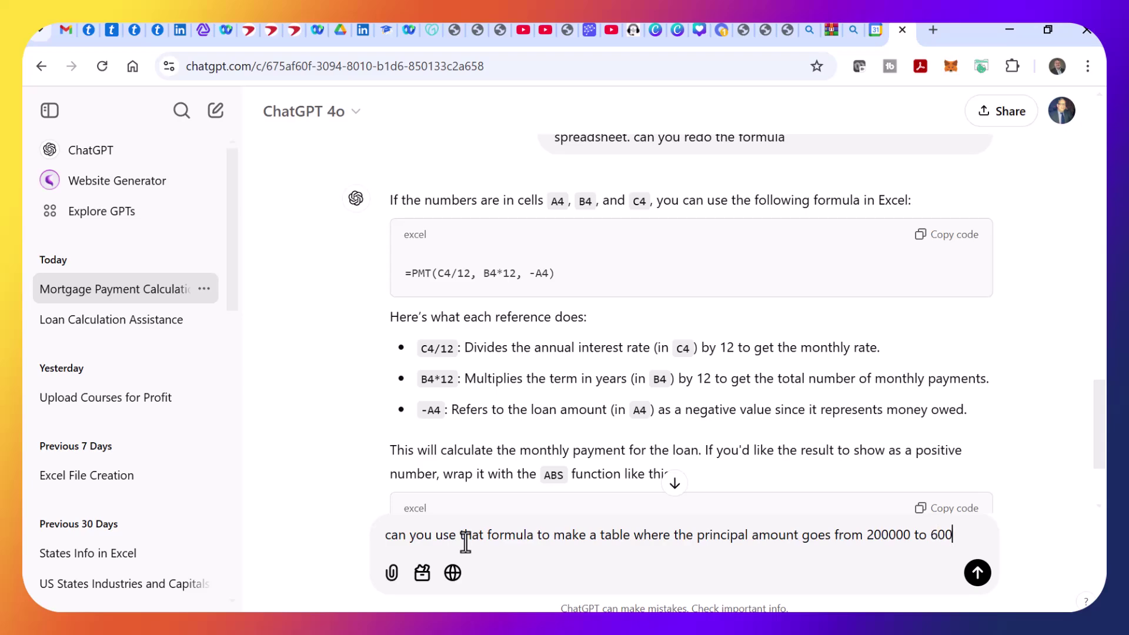
text(000 in)
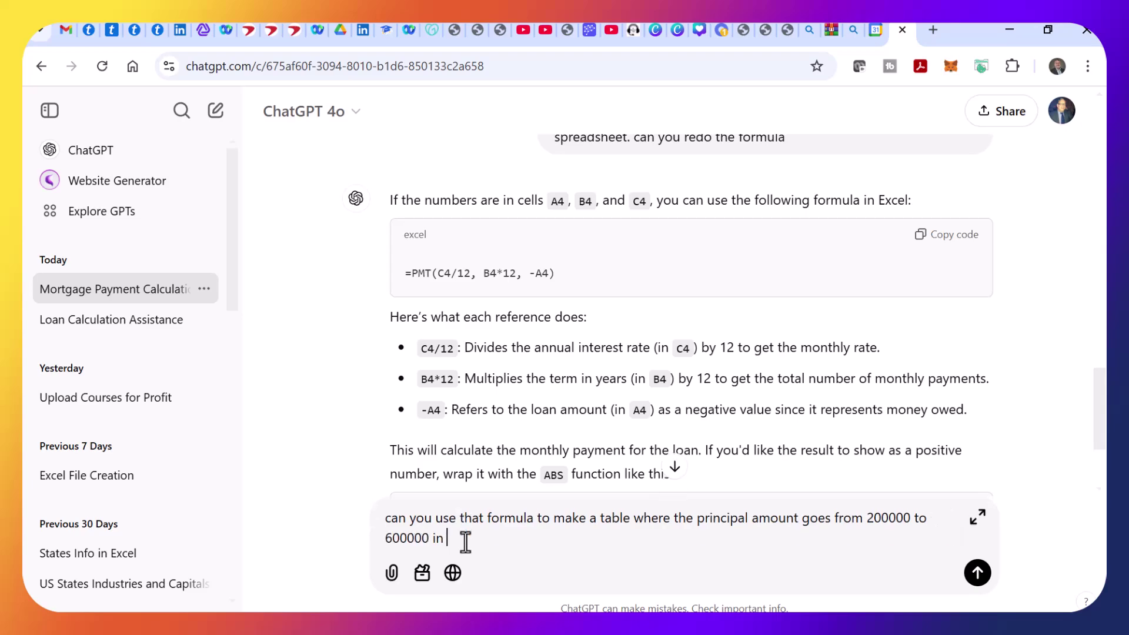
text( inc)
text(rement)
text(s of t)
text(25000,)
text( and the)
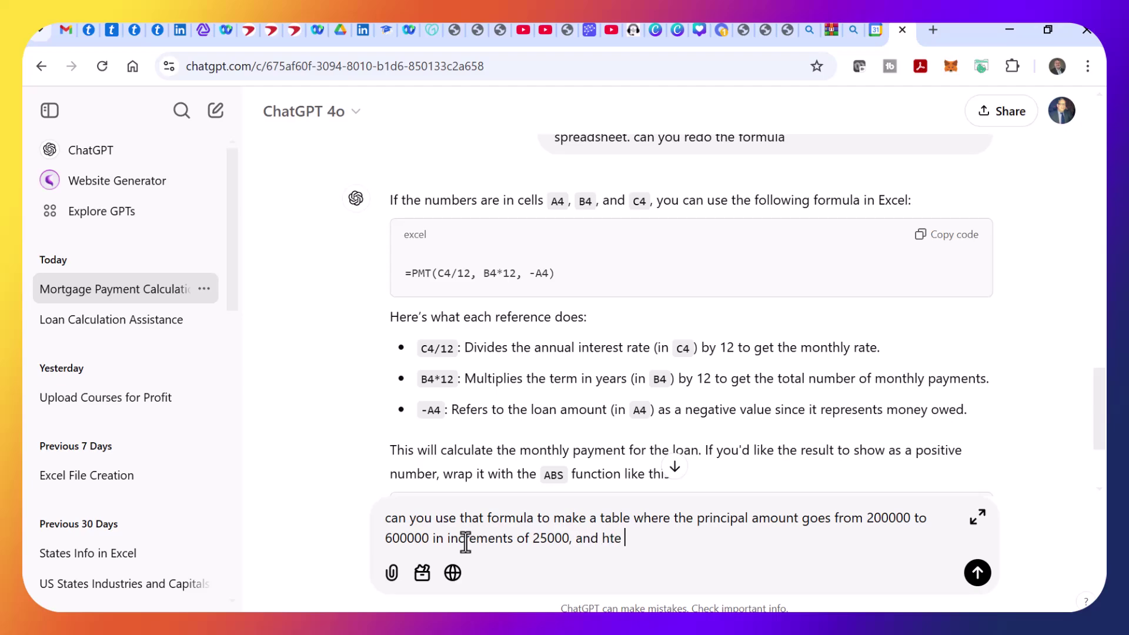
text( term goes from )
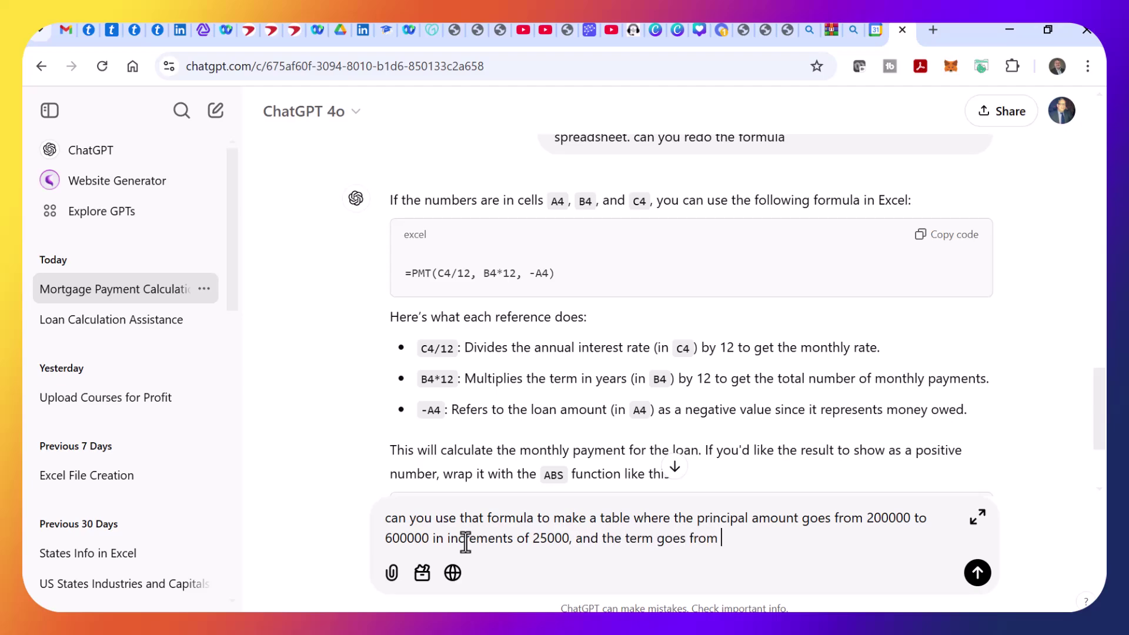
text(e)
text(ars to 30)
text( years in ince)
text(em)
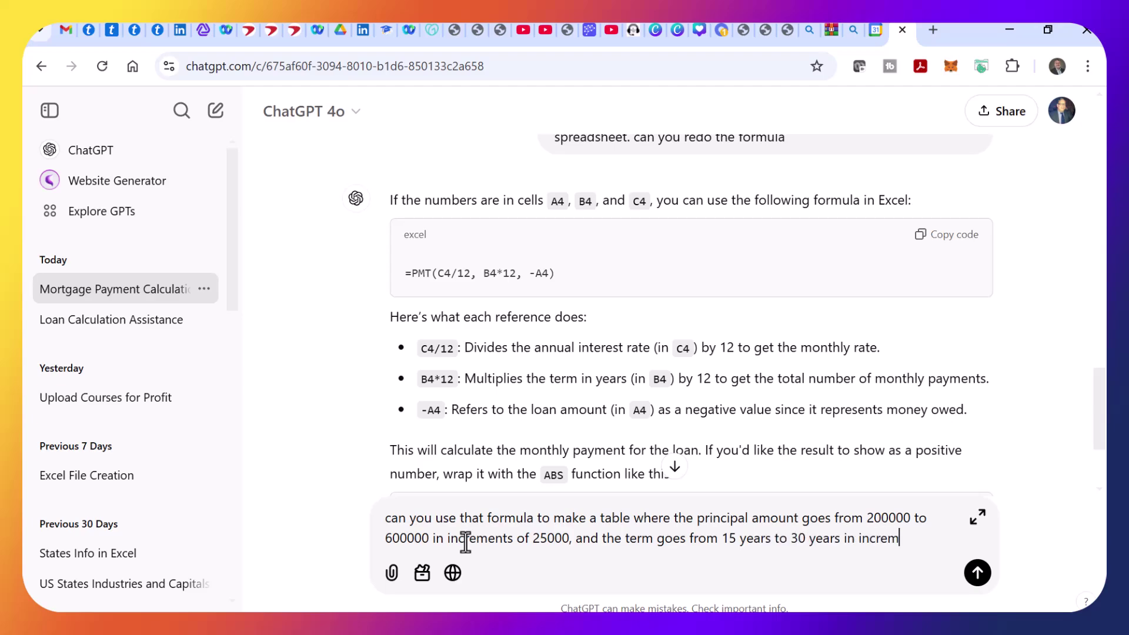
text(ents of 5)
text(. Please make a t)
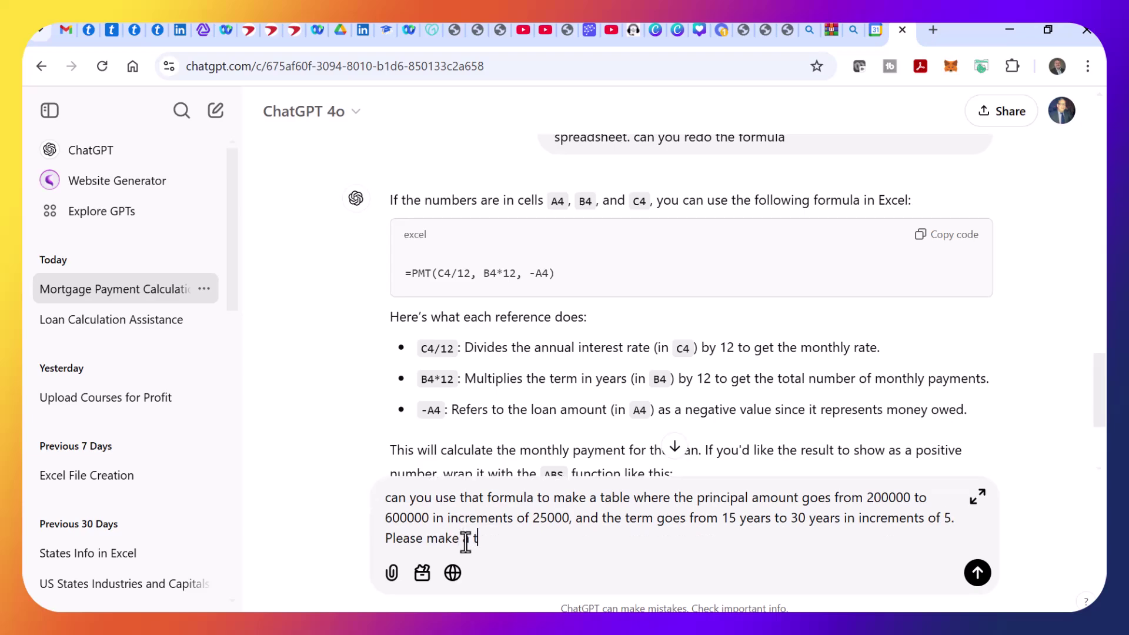
text(able showing the monthly)
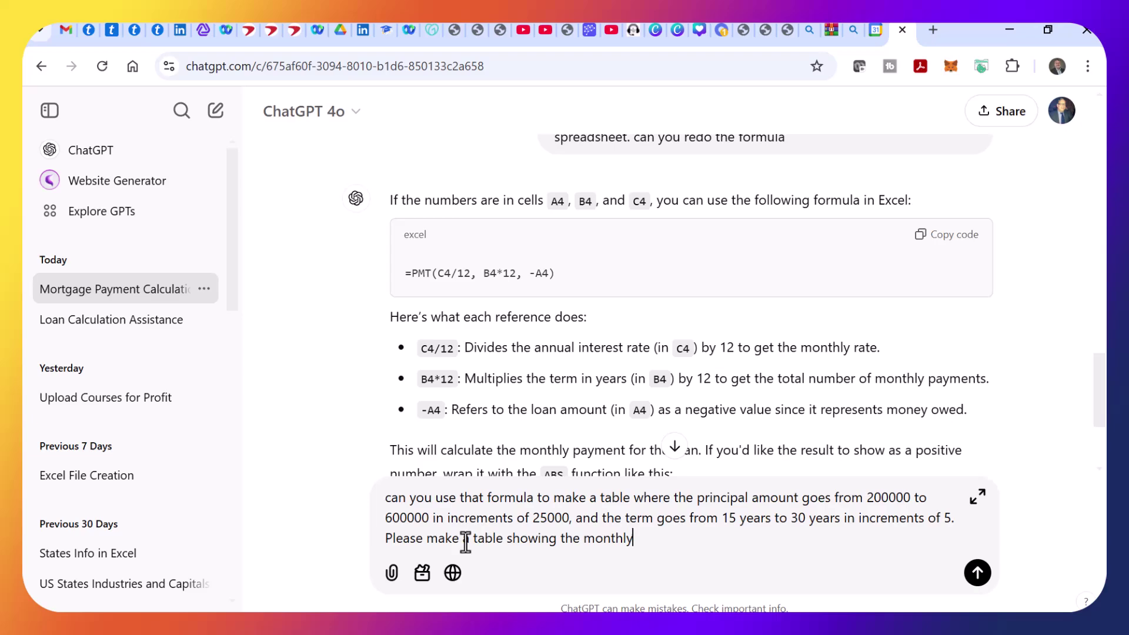
text( payment would be for ea)
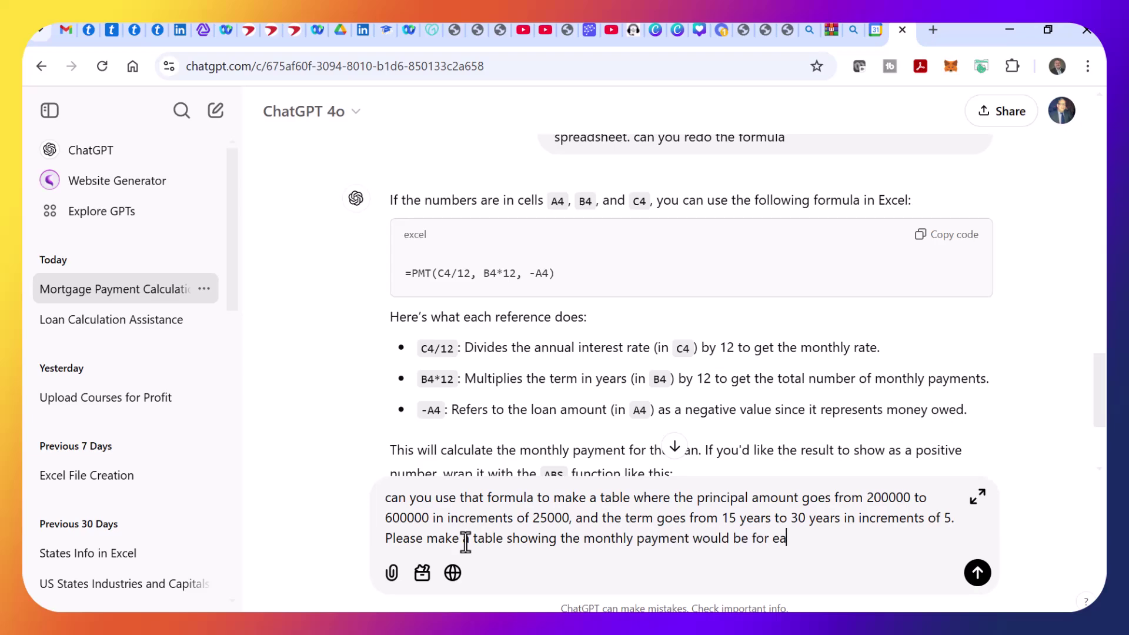
text(ch combination.)
key(Return)
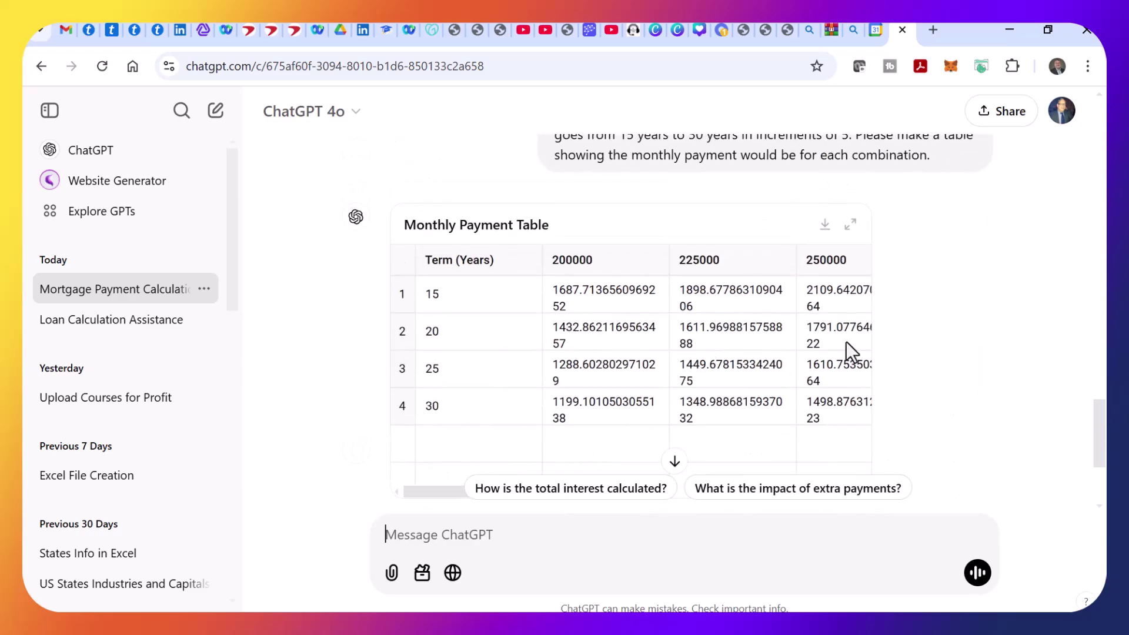
- Scroll through ChatGPT's Monthly Payment Table for 15, 20, 25 and 30 year terms
scroll(919, 318, down, 2)
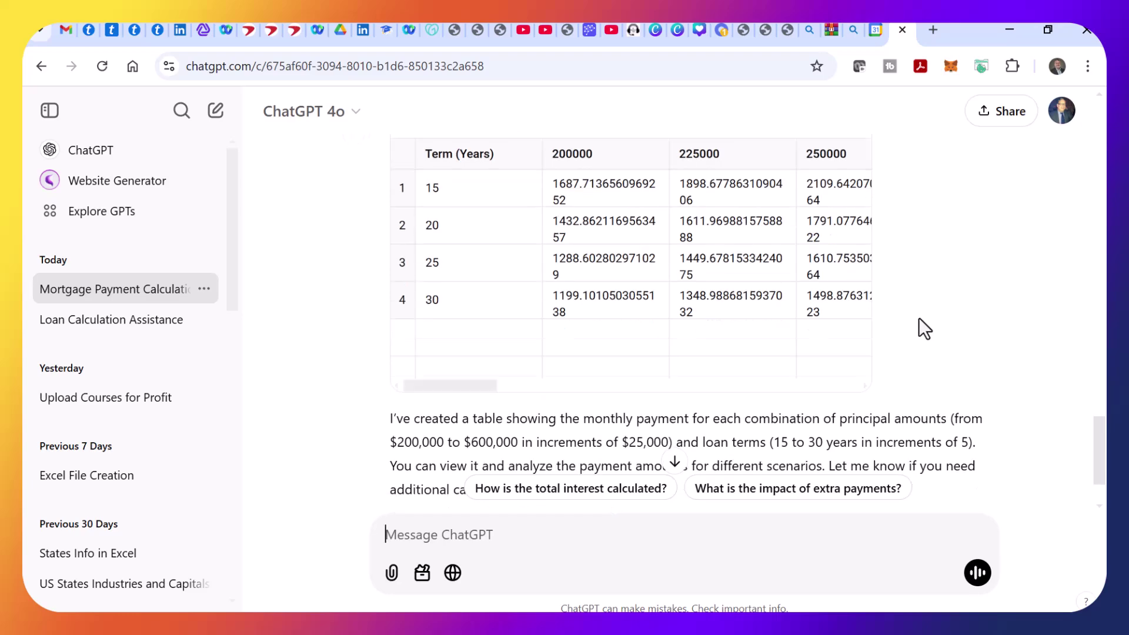
scroll(920, 318, down, 2)
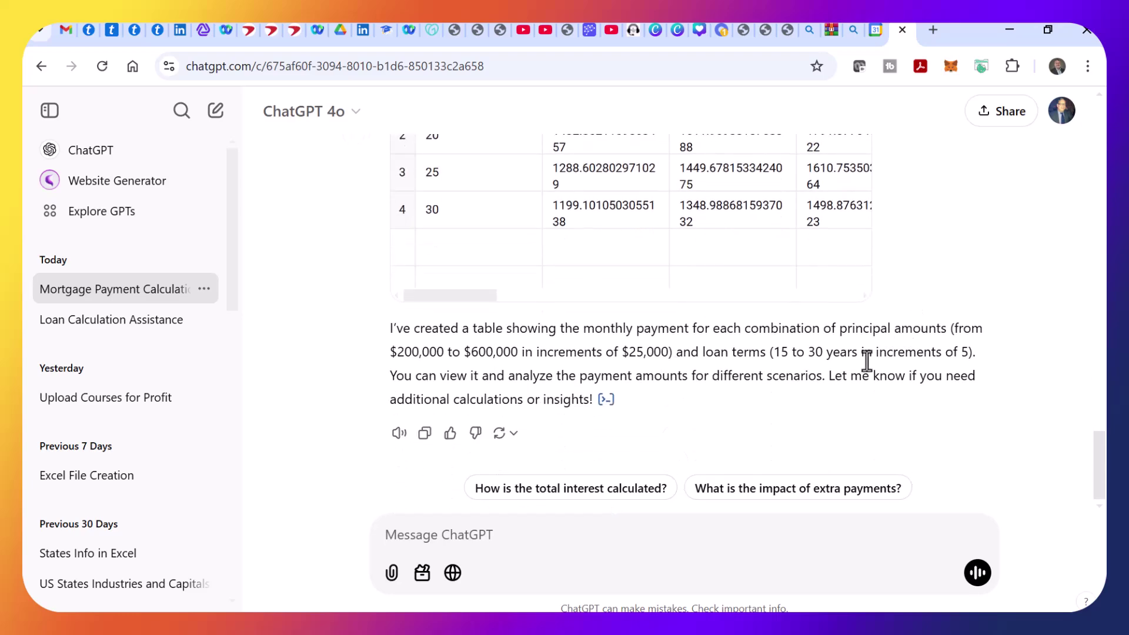
click(500, 540)
- Ask ChatGPT to 'make that same table and put it in excel format'
text(csn yo)
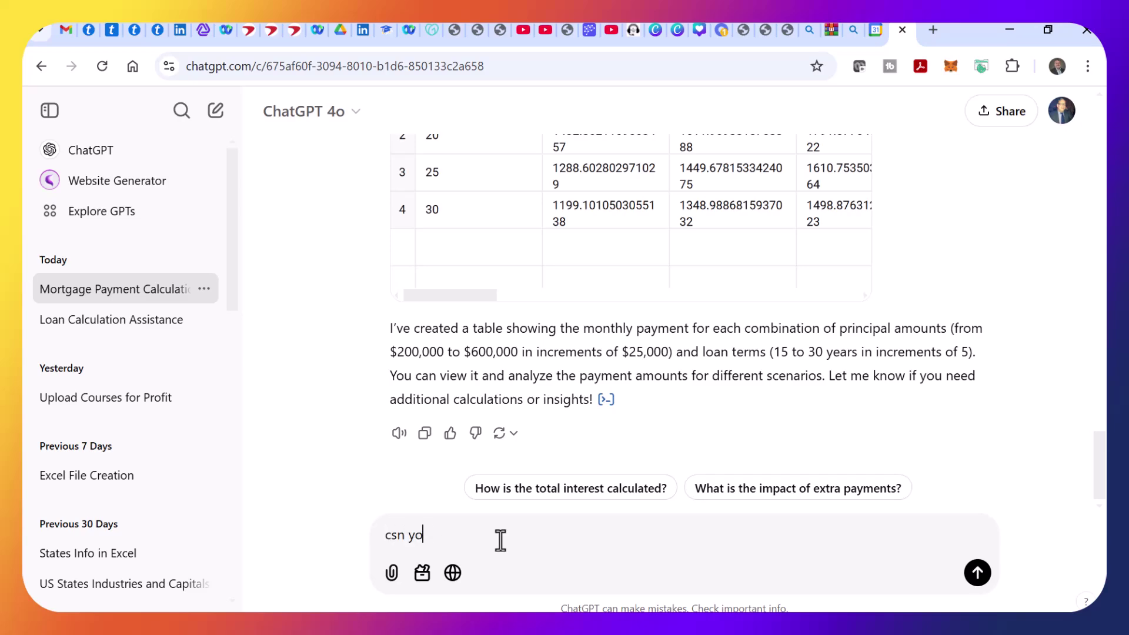
key(BackSpace)
key(BackSpace)
key(BackSpace)
key(BackSpace)
key(BackSpace)
text(an you )
text(make that)
text( same table )
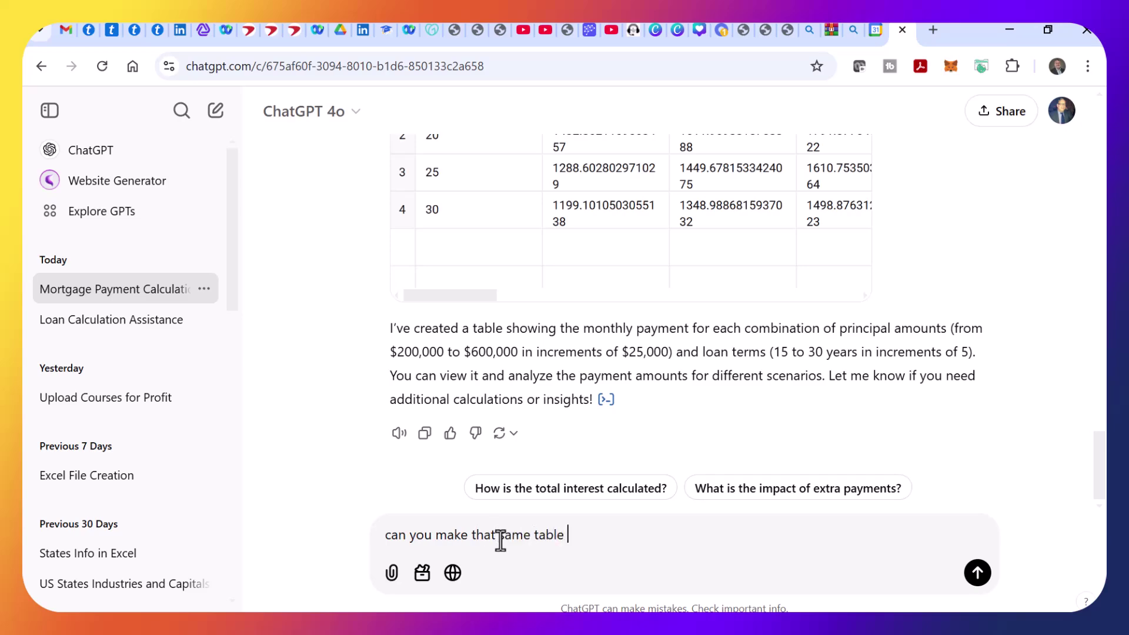
text(and put)
text( it in exc)
text(el format)
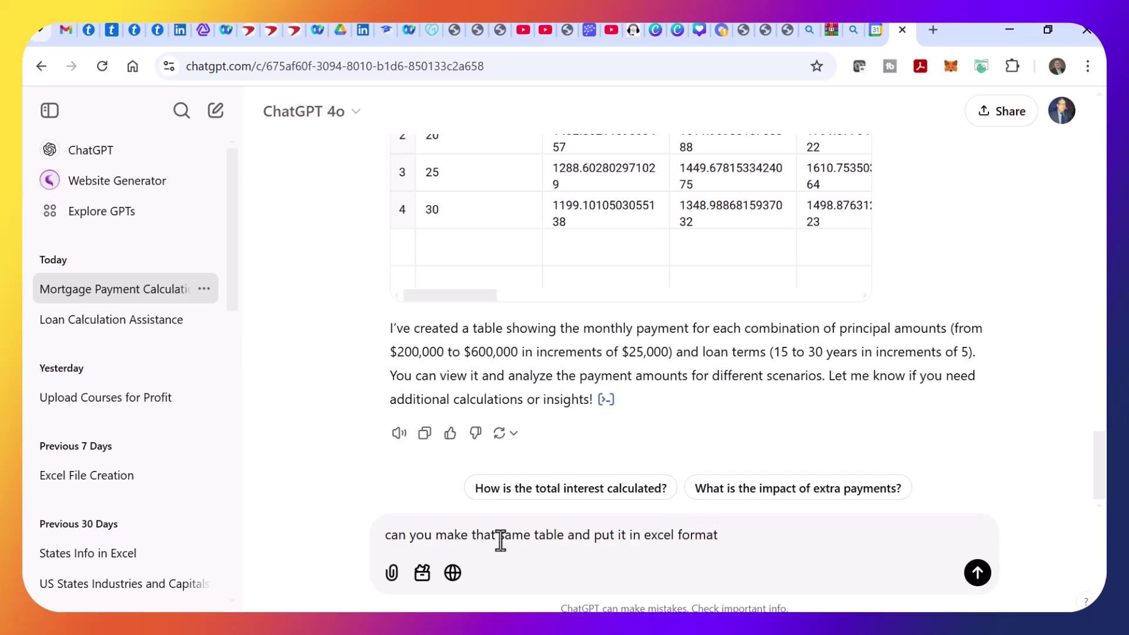
key(Return)
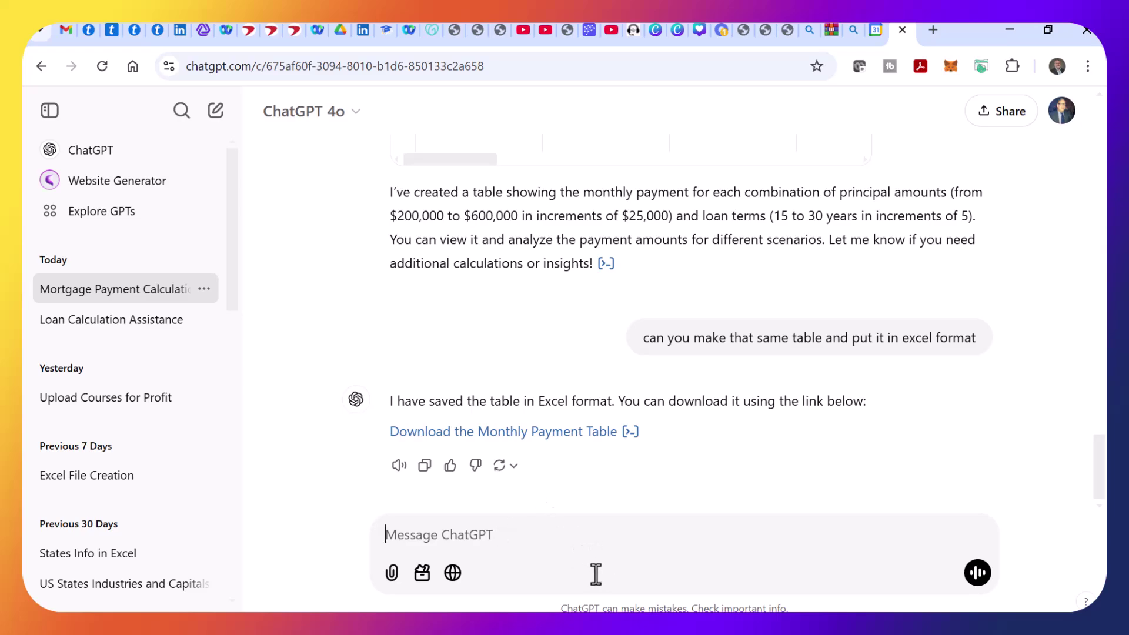
- Download Monthly_Payment_Table.xlsx from ChatGPT and minimize the browser
click(509, 433)
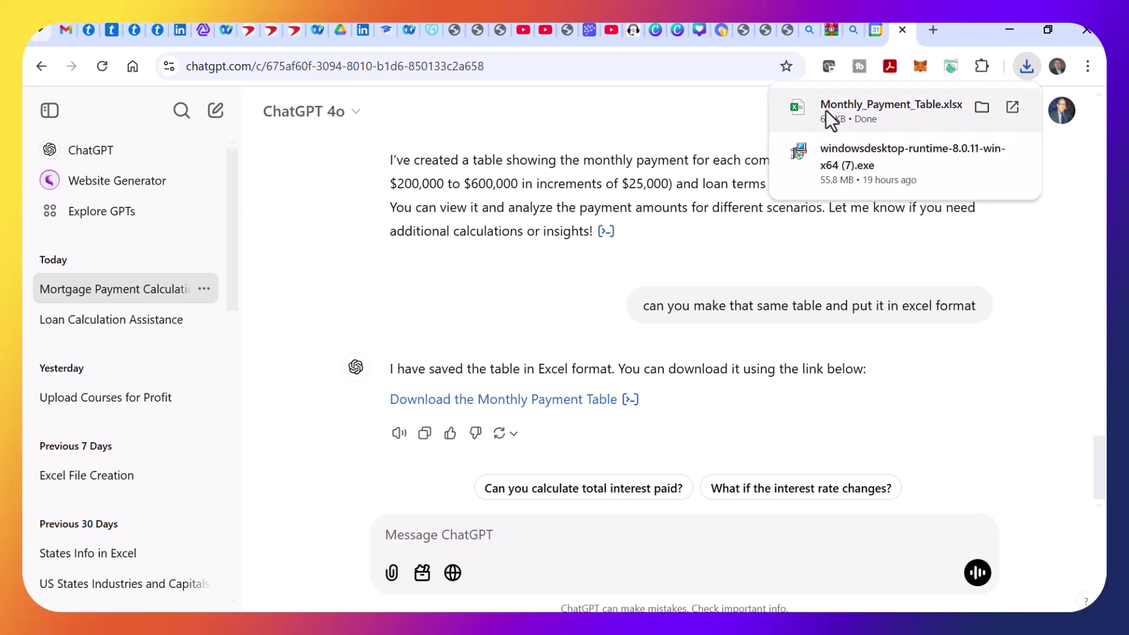
click(708, 103)
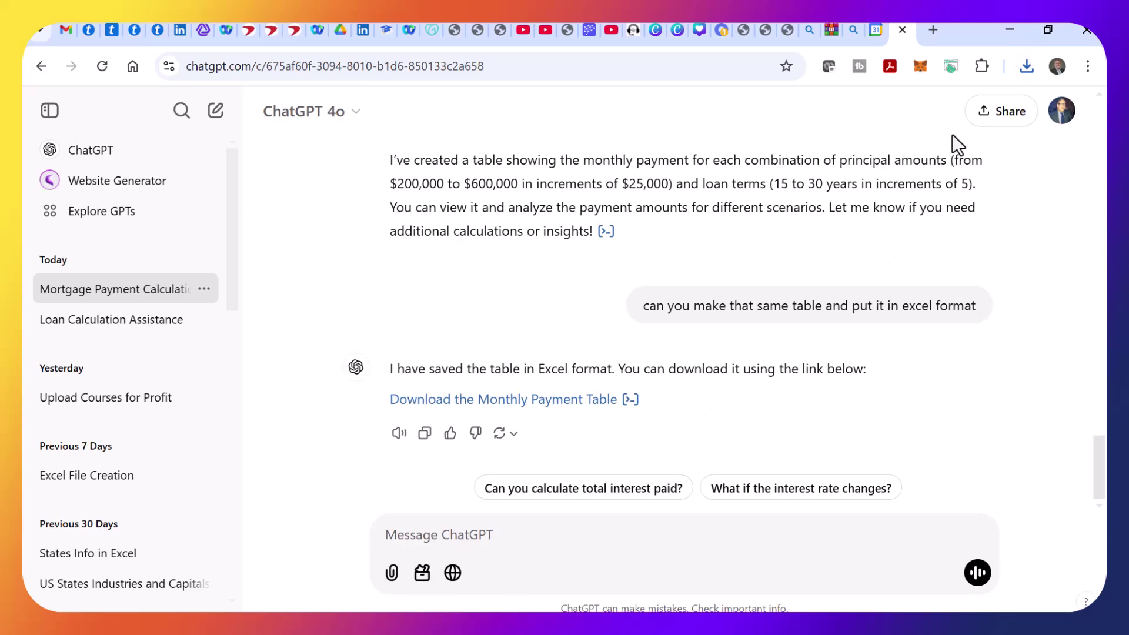
click(1010, 29)
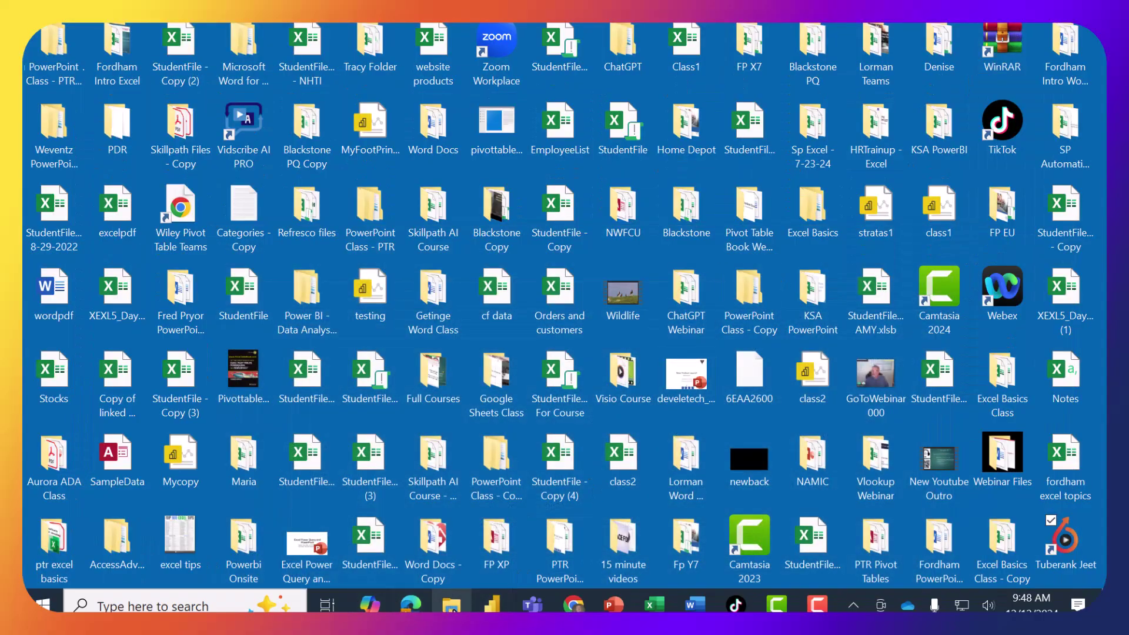
- Open Monthly_Payment_Table from the Downloads folder in Excel
click(451, 604)
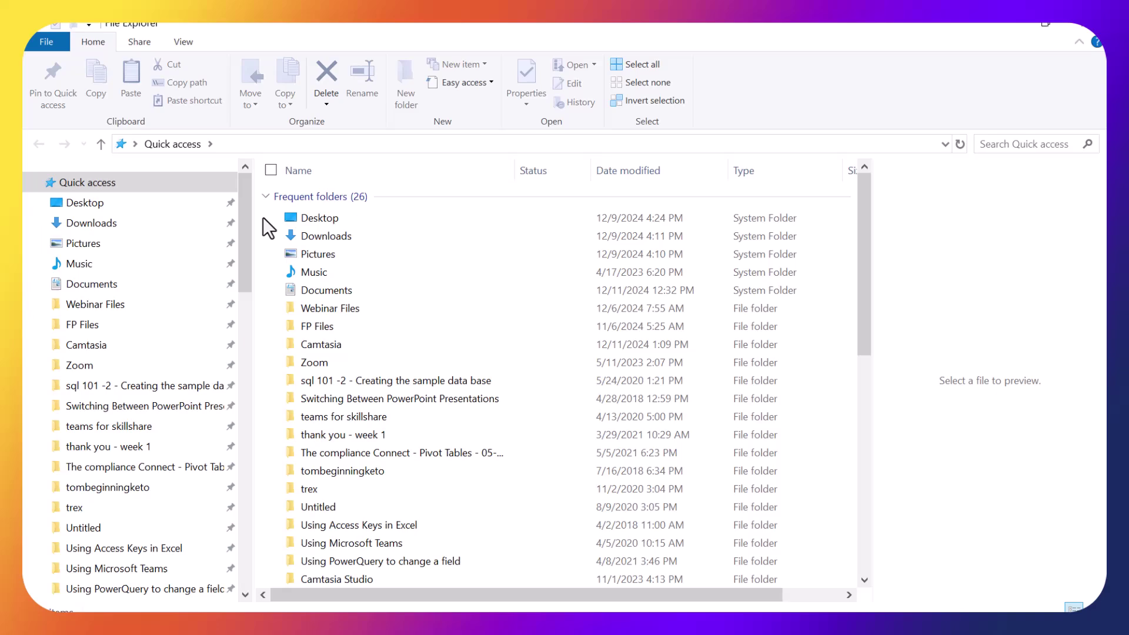
click(109, 227)
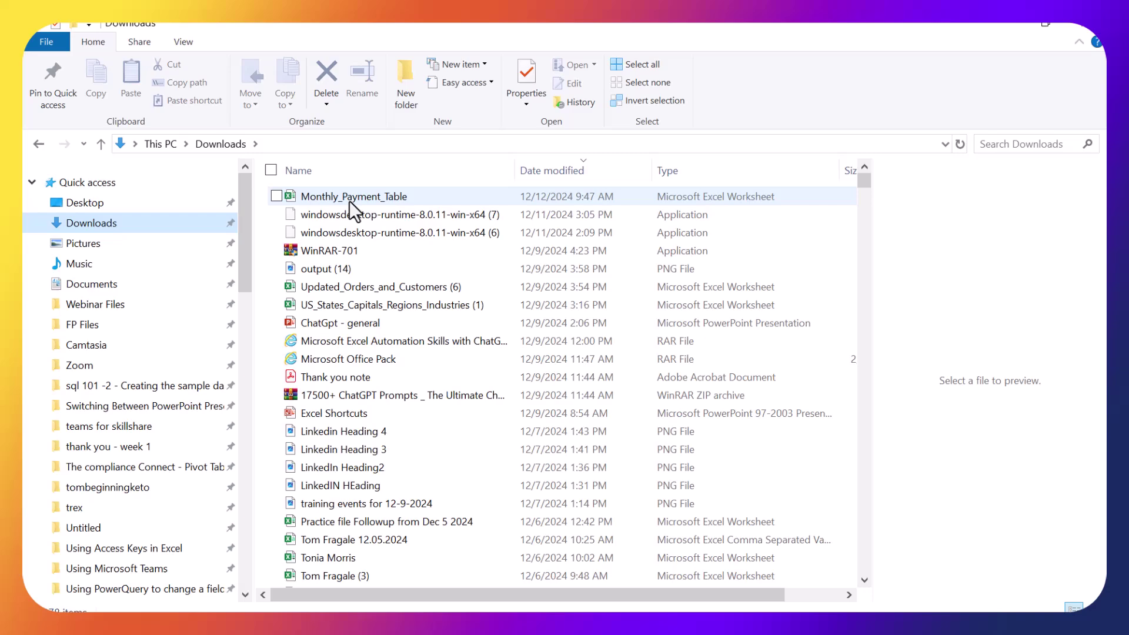
click(349, 200)
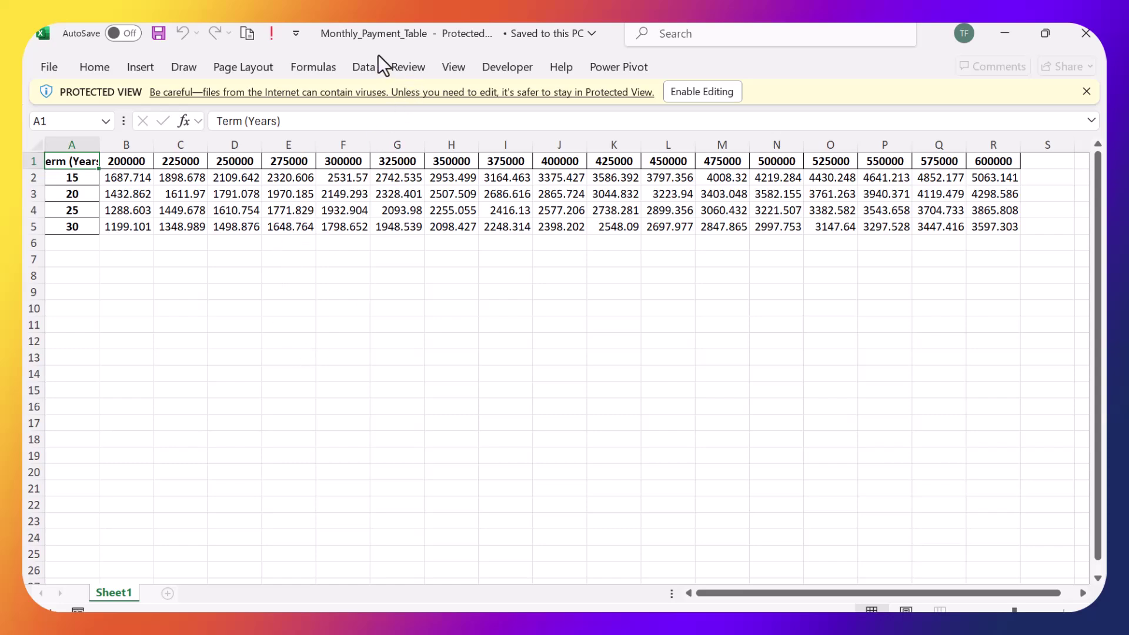
- Enable editing of the downloaded workbook and autofit column A to show 'Term (Years)'
click(686, 93)
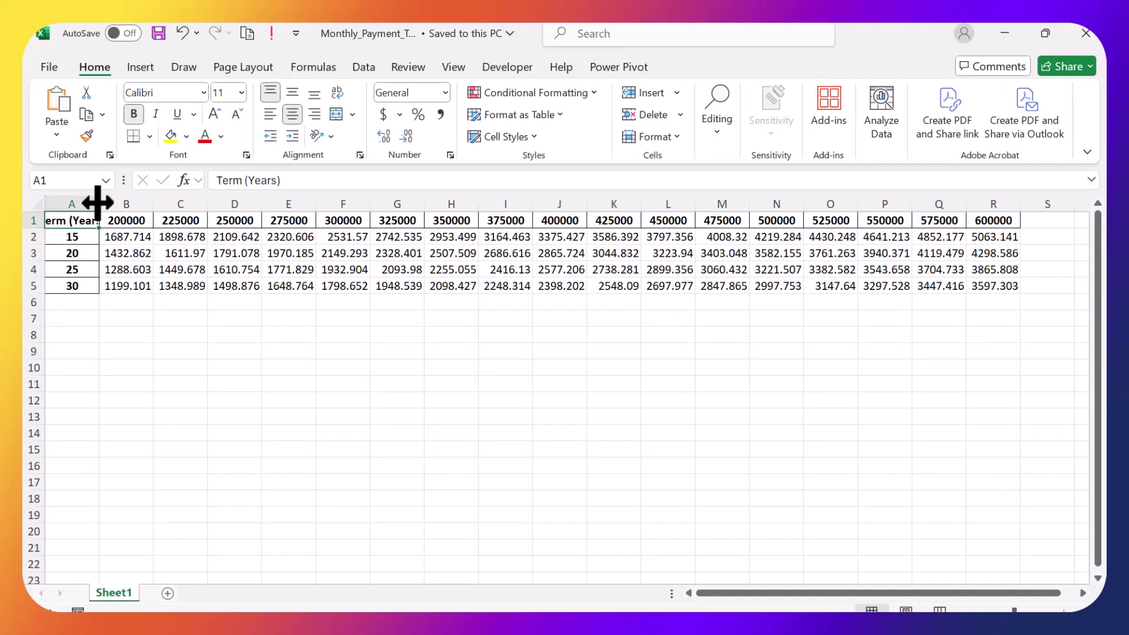
double_click(98, 204)
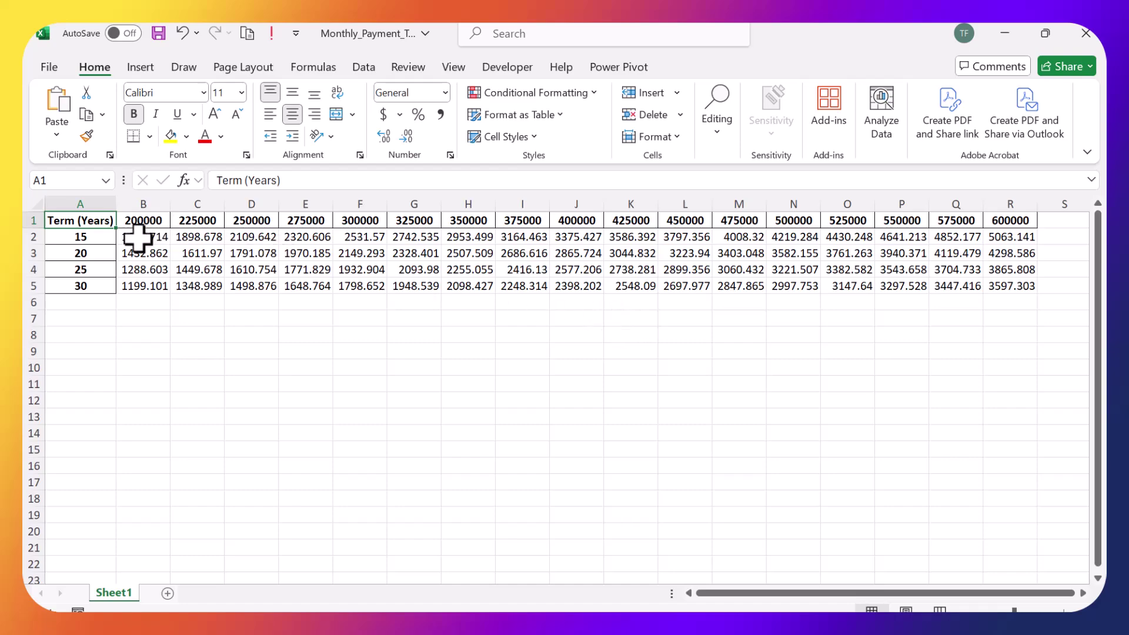
- Format the payment values in B2:R5 as Currency with dollar signs and two decimals
mouse_move(137, 238)
mouse_down()
mouse_move(914, 251)
mouse_move(1008, 282)
mouse_up()
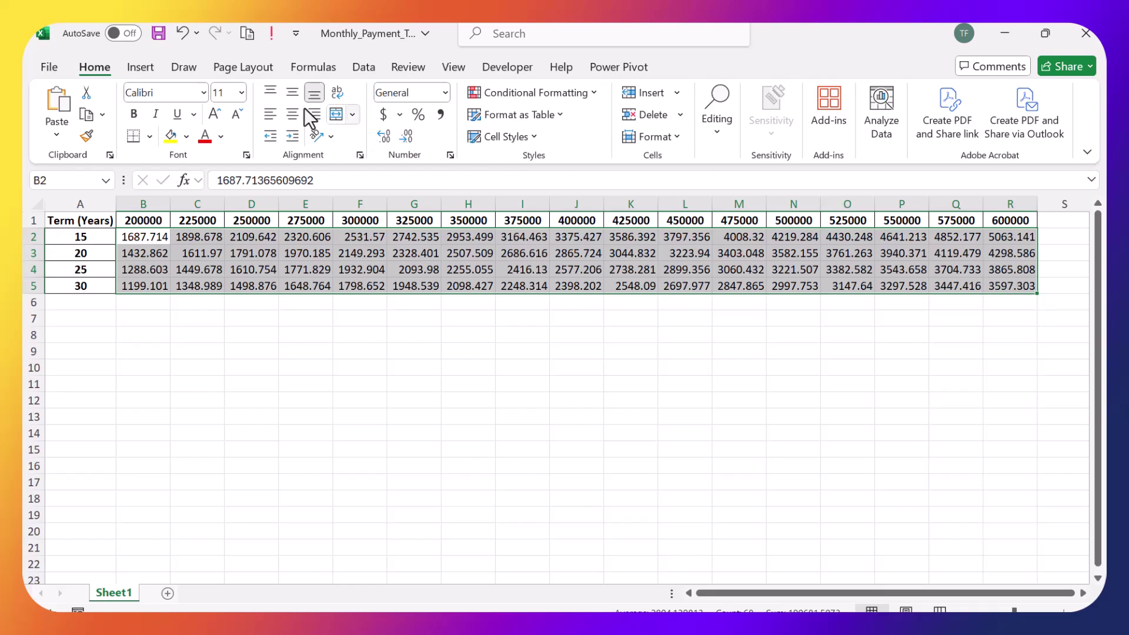
click(446, 94)
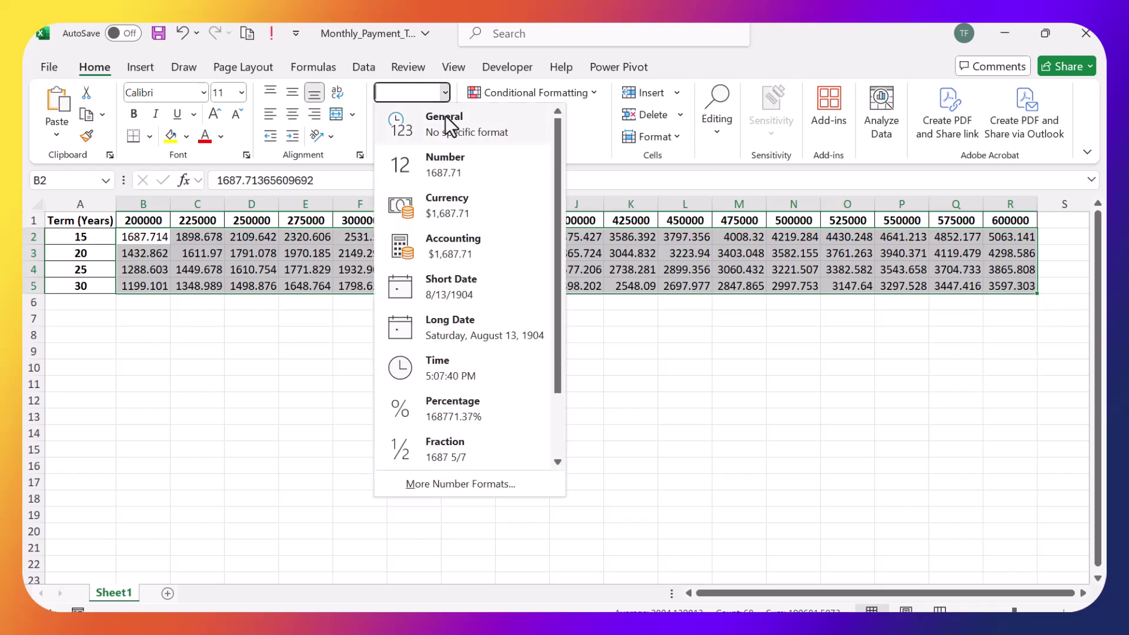
click(435, 202)
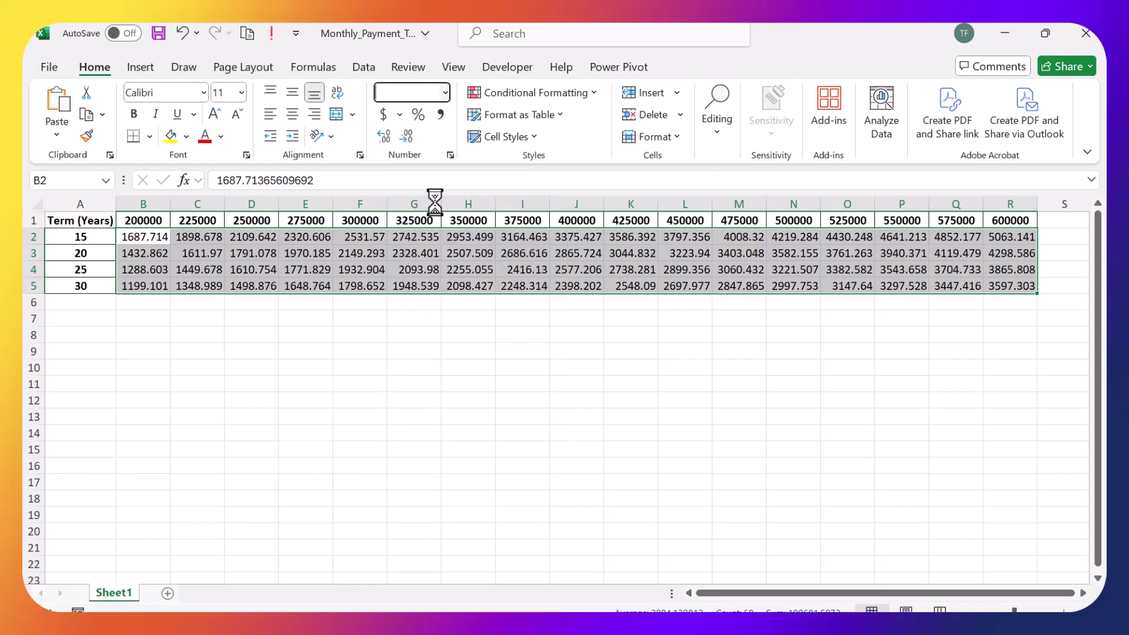
click(453, 347)
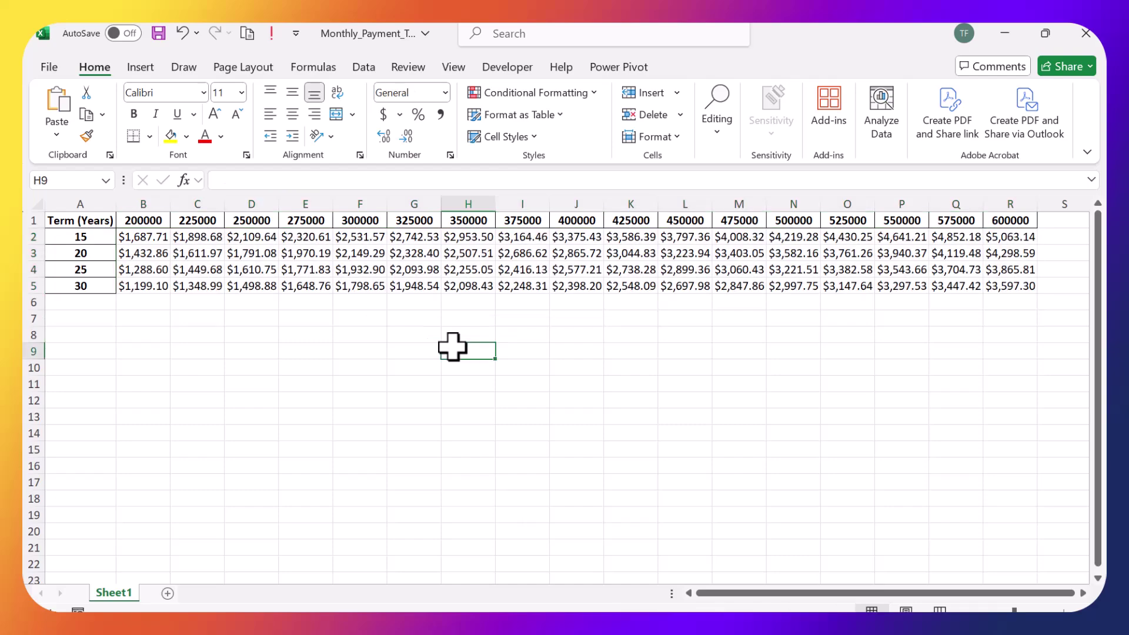